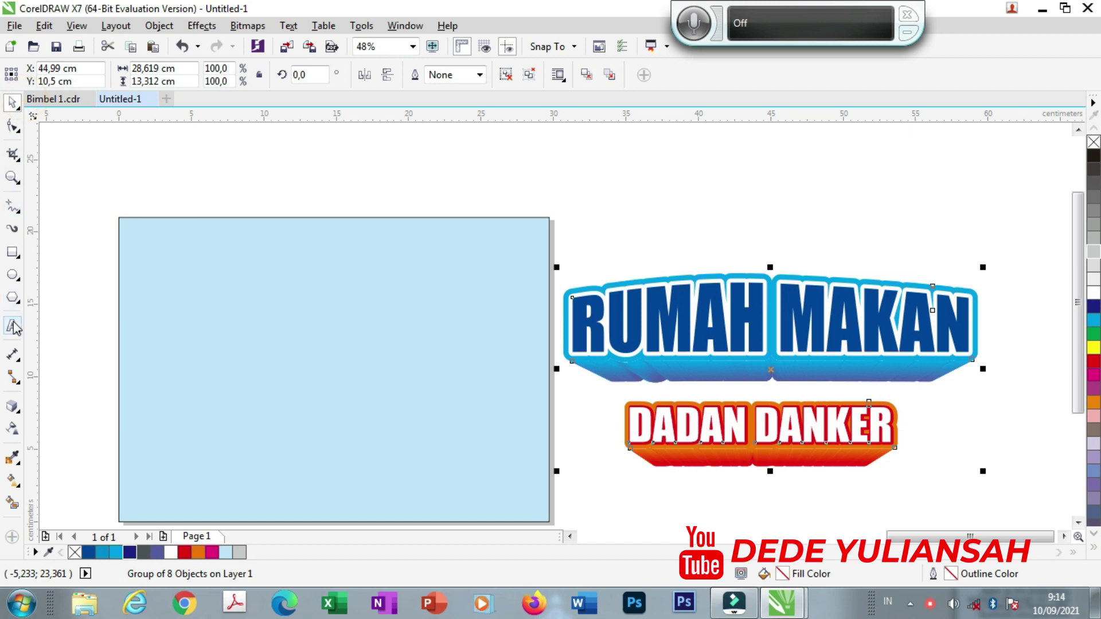
- Add the artistic text "RUMAH MAKAN" on the light-blue page and enlarge it to about 20.5 cm wide
left_click(187, 290)
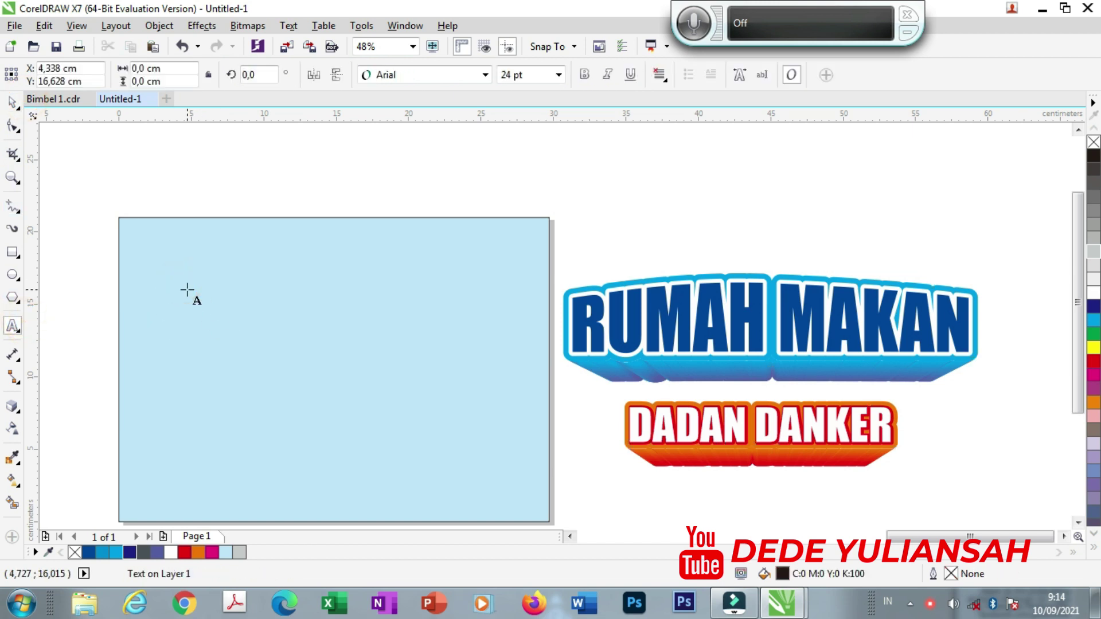
type("RUMAH MAKAN")
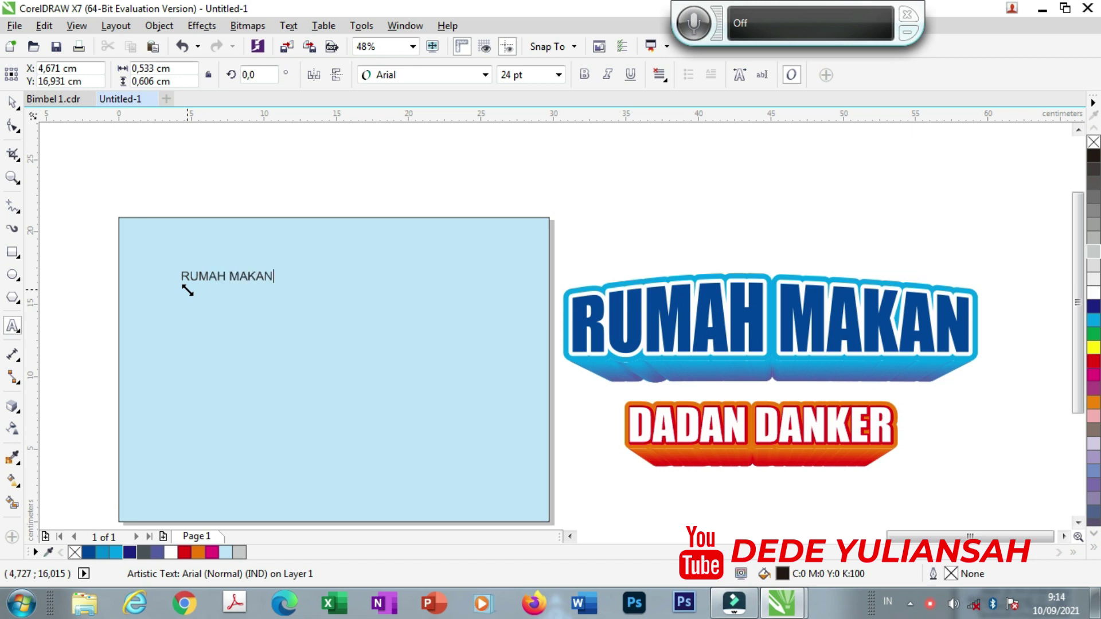
left_click(11, 106)
left_click_drag(278, 285, 486, 387)
- Set the RUMAH MAKAN text's font to Impact and enlarge it to about 25.9 cm wide across the page
left_click(429, 74)
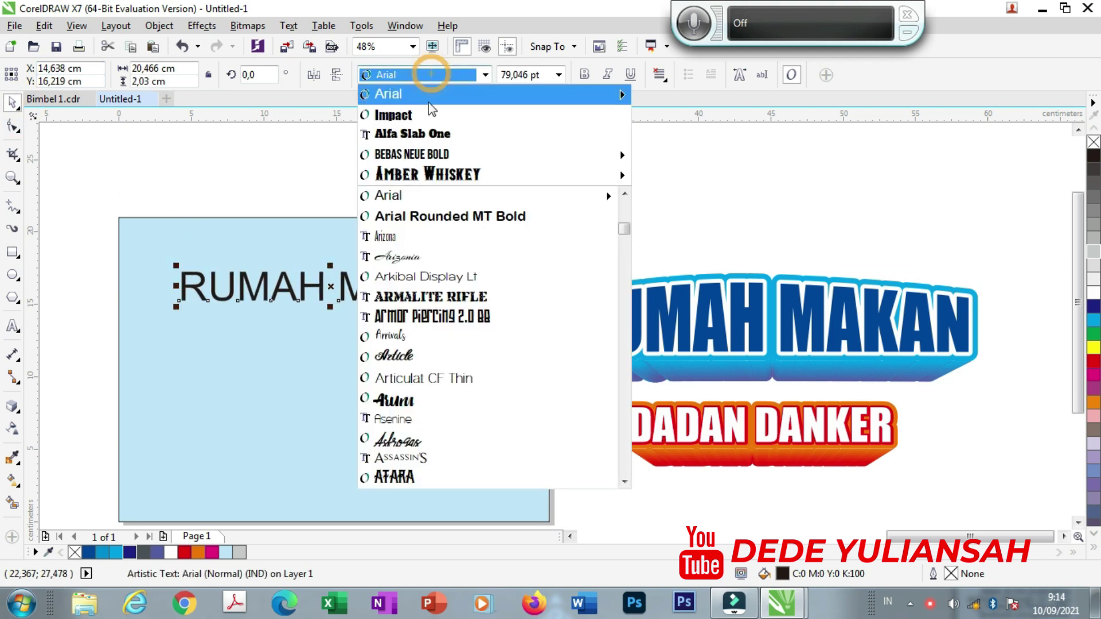
left_click(427, 115)
left_click_drag(422, 307, 517, 377)
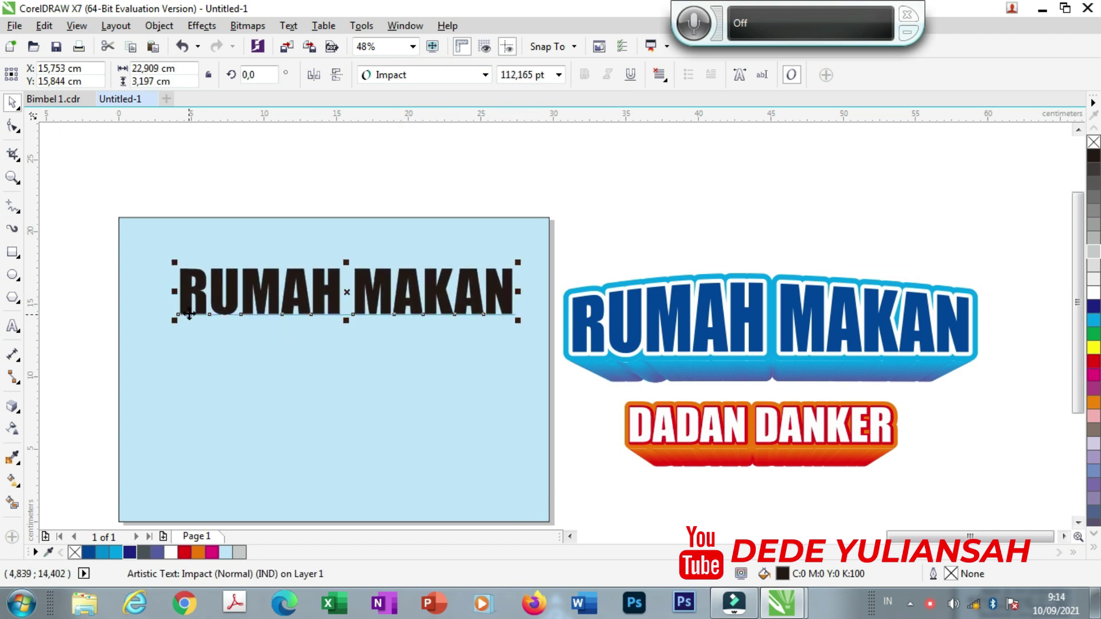
scroll(190, 315, "up", 3)
left_click_drag(167, 317, 86, 336)
scroll(389, 287, "down", 3)
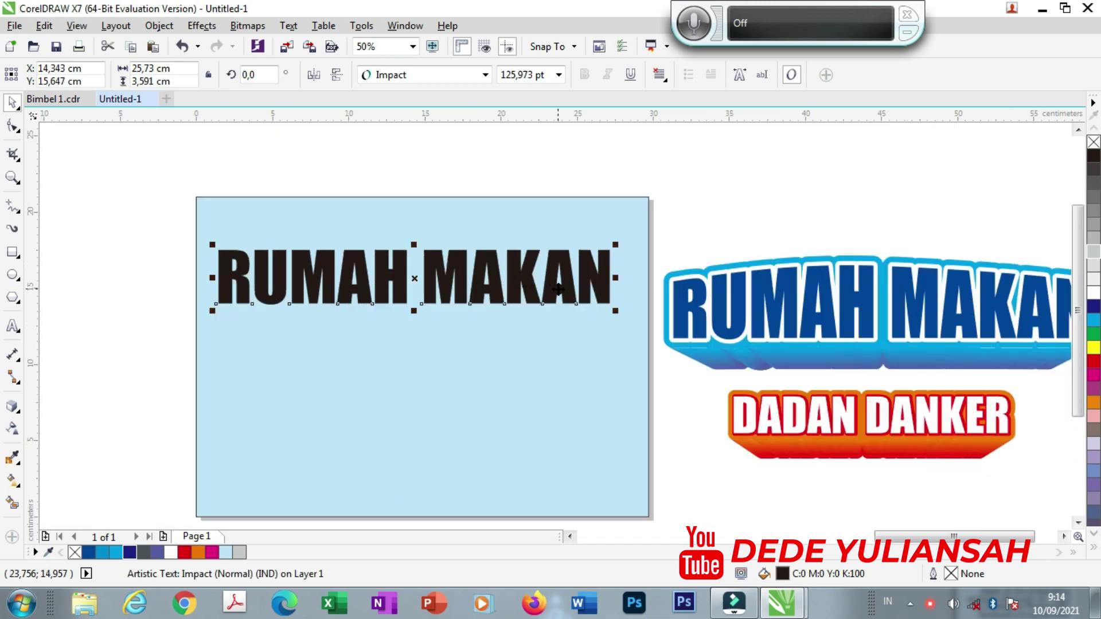
left_click_drag(614, 310, 599, 297)
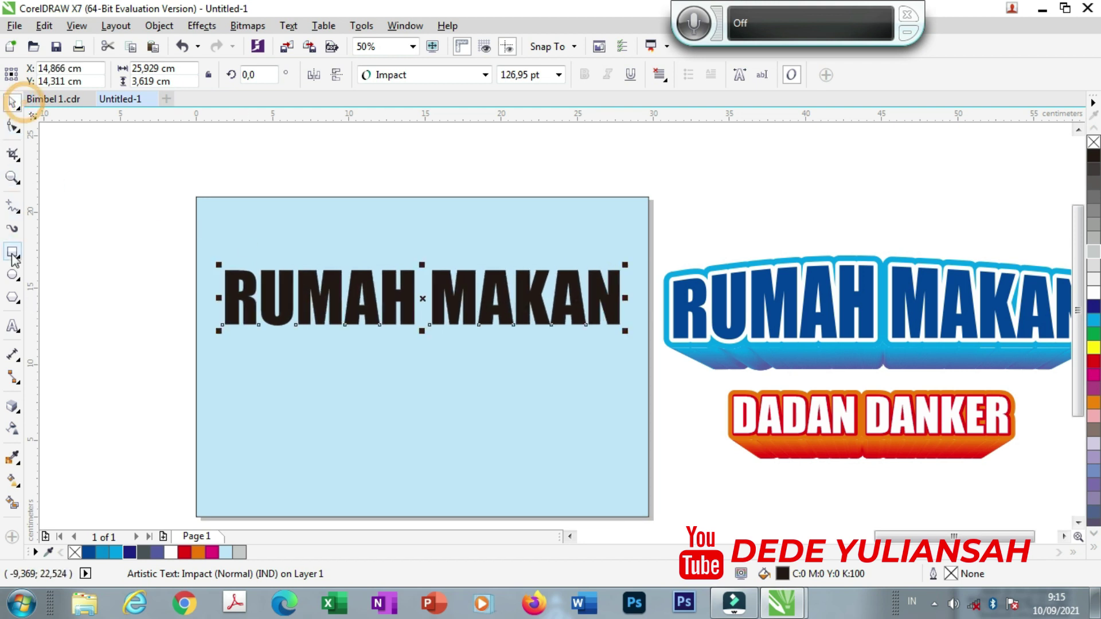
- Place a copy of the RUMAH MAKAN text below the original and scale the copy to about 18.8 cm wide
left_click(13, 178)
left_click_drag(177, 179, 616, 523)
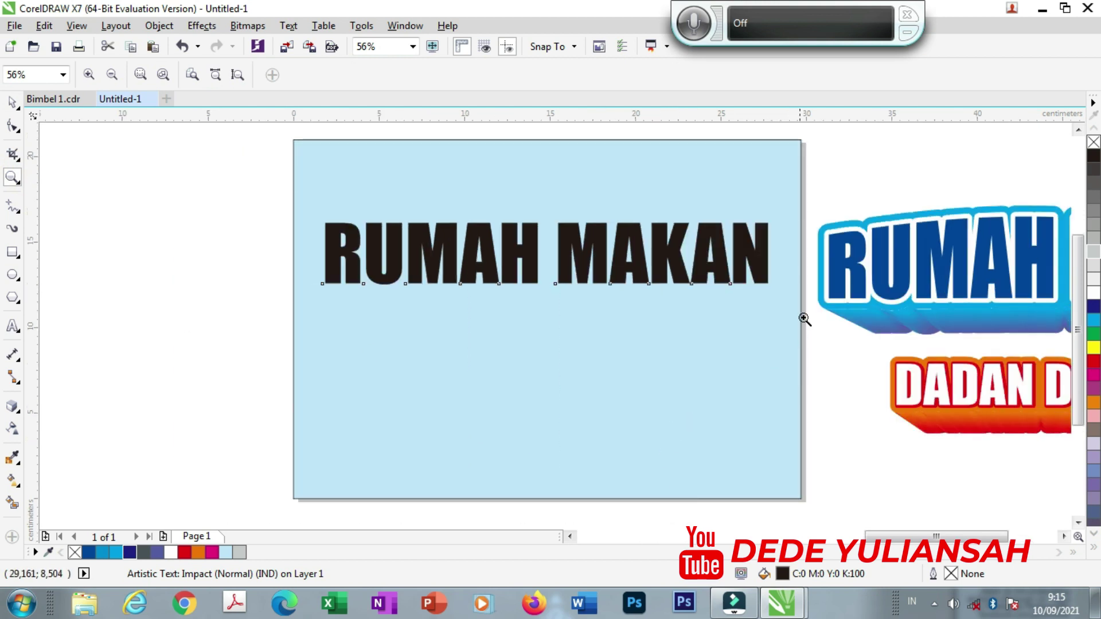
left_click_drag(283, 129, 817, 503)
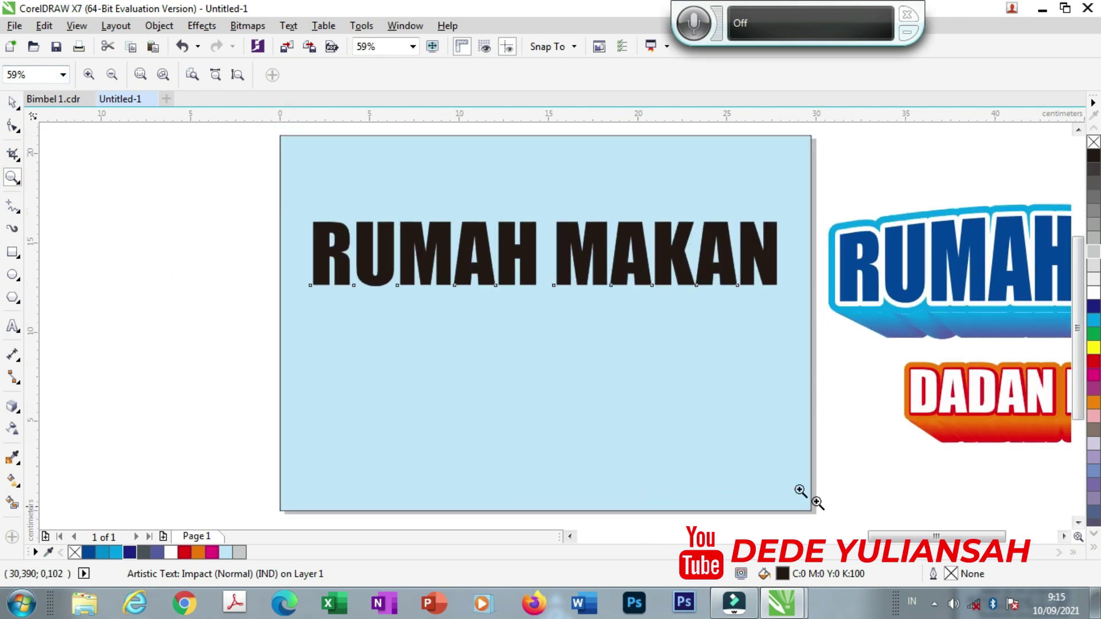
left_click(13, 102)
left_click_drag(526, 256, 526, 394)
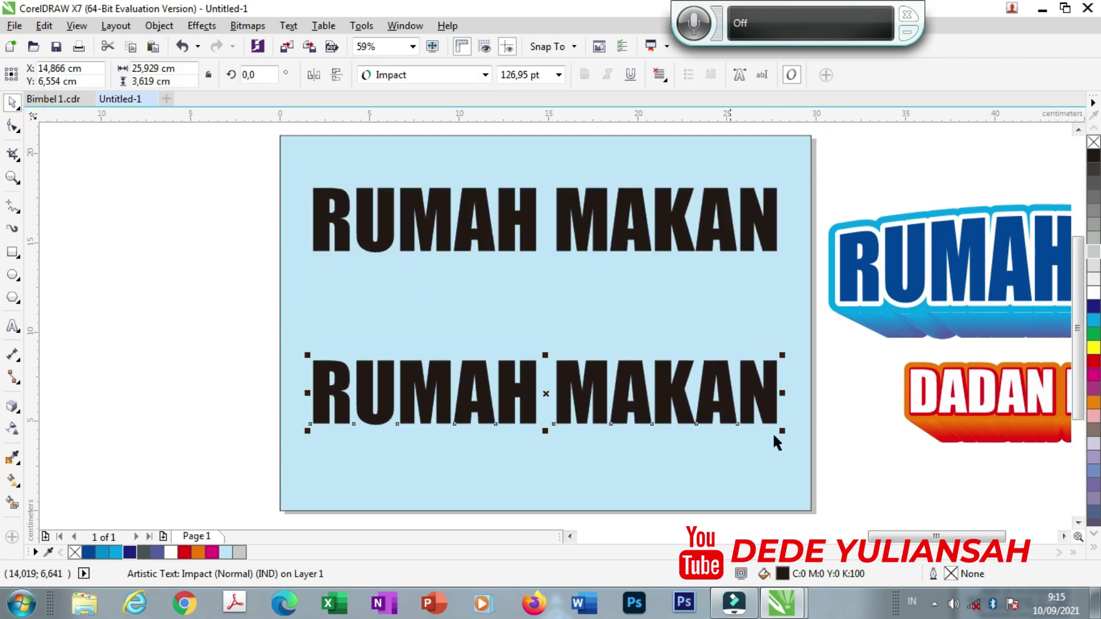
left_click_drag(784, 429, 759, 422)
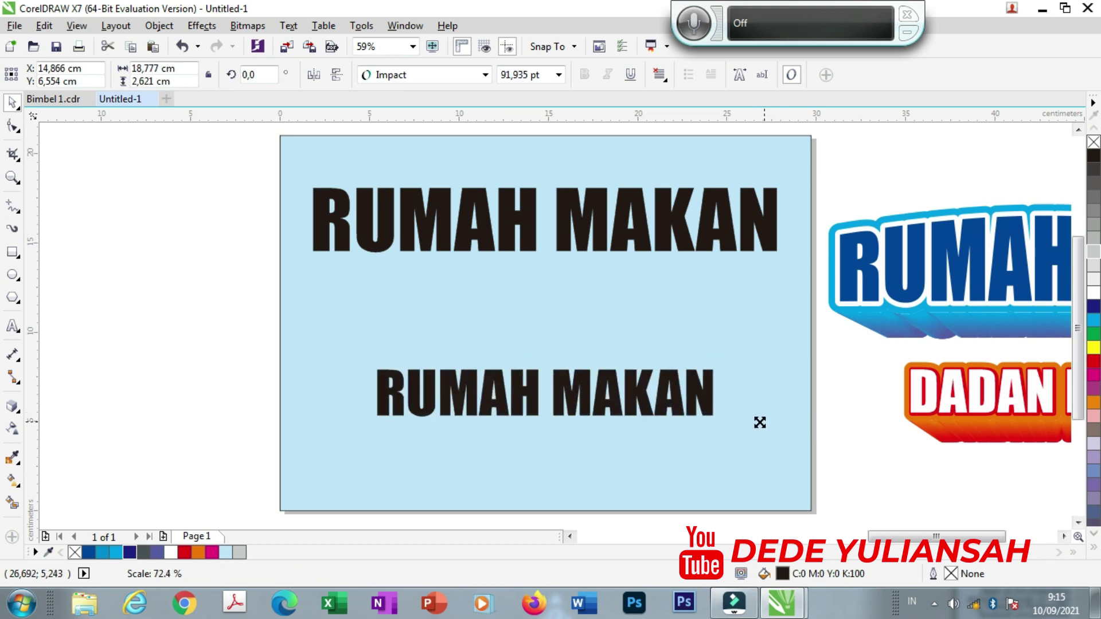
- Move the smaller copy slightly up and replace its wording with "DADAN DANKER"
left_click(579, 367)
left_click_drag(579, 367, 582, 355)
double_click(571, 363)
type("D")
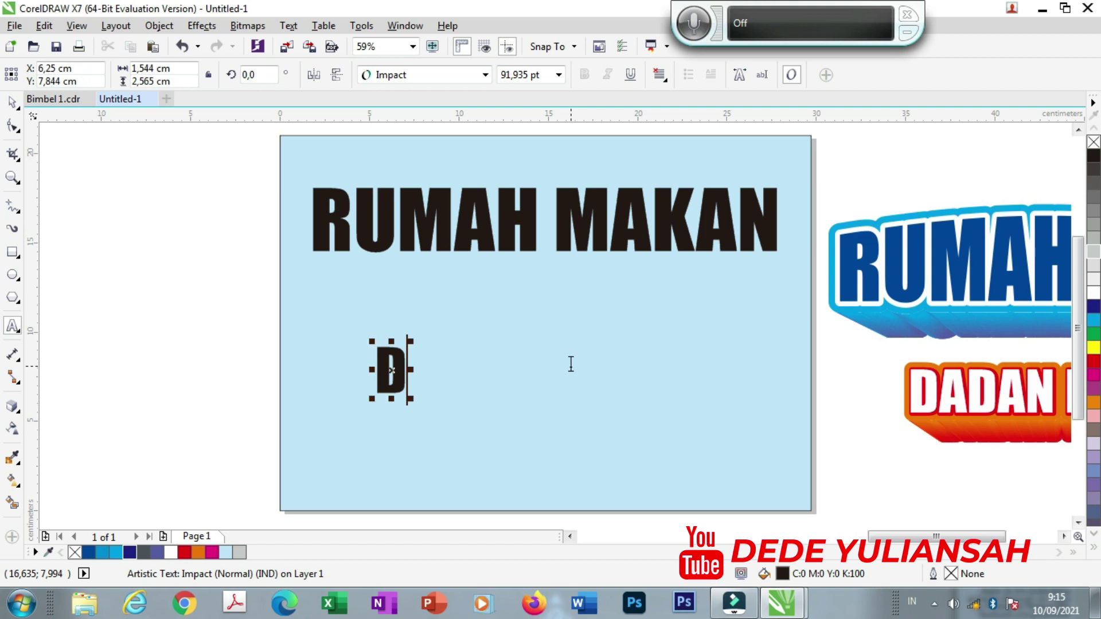
type("ADAN DANKER")
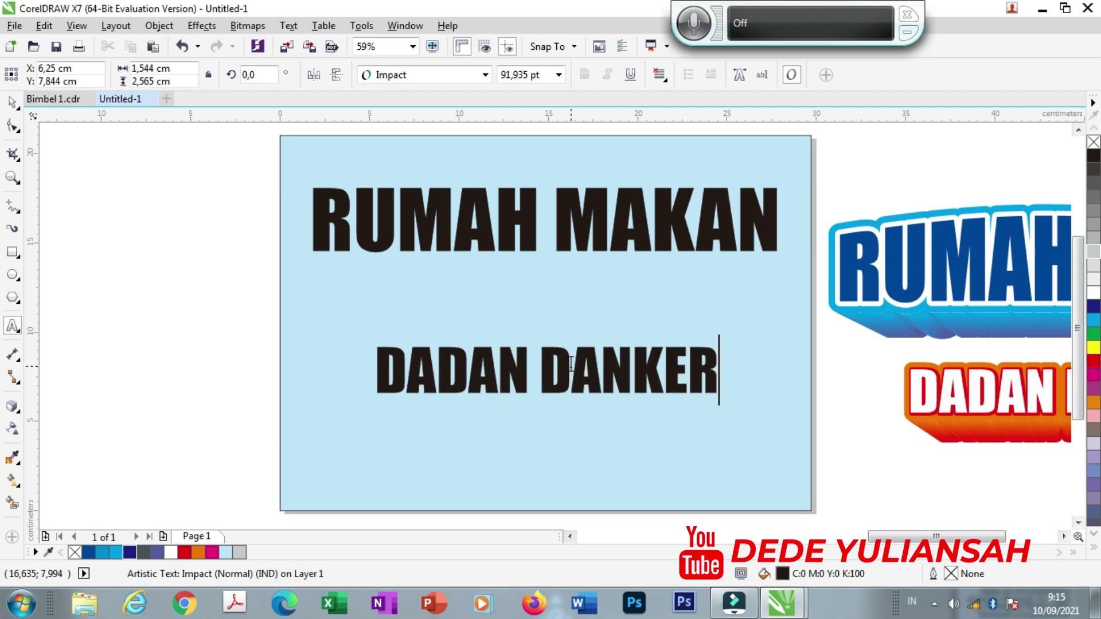
left_click(12, 102)
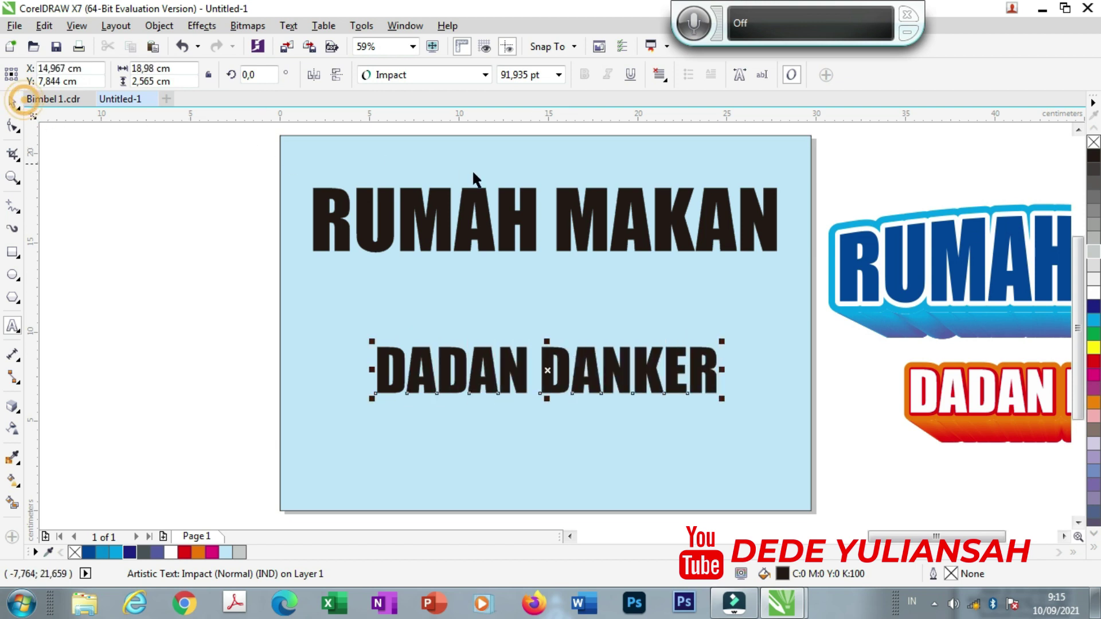
- Apply an Envelope to the RUMAH MAKAN text and raise its top-centre node to arch the letters' upper edge
left_click(11, 177)
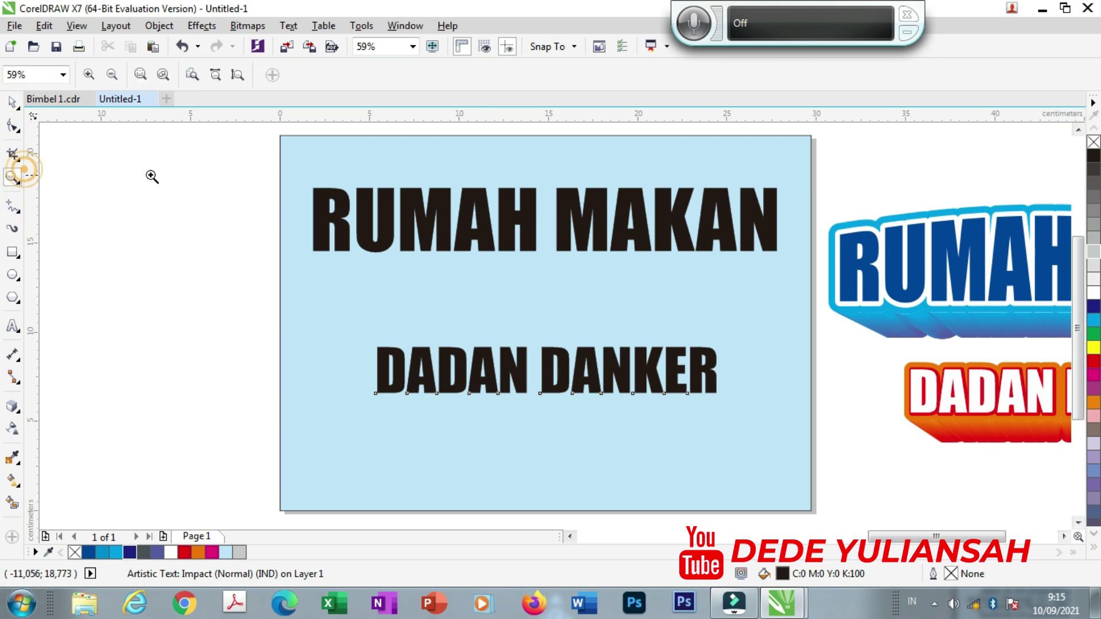
left_click_drag(226, 172, 795, 281)
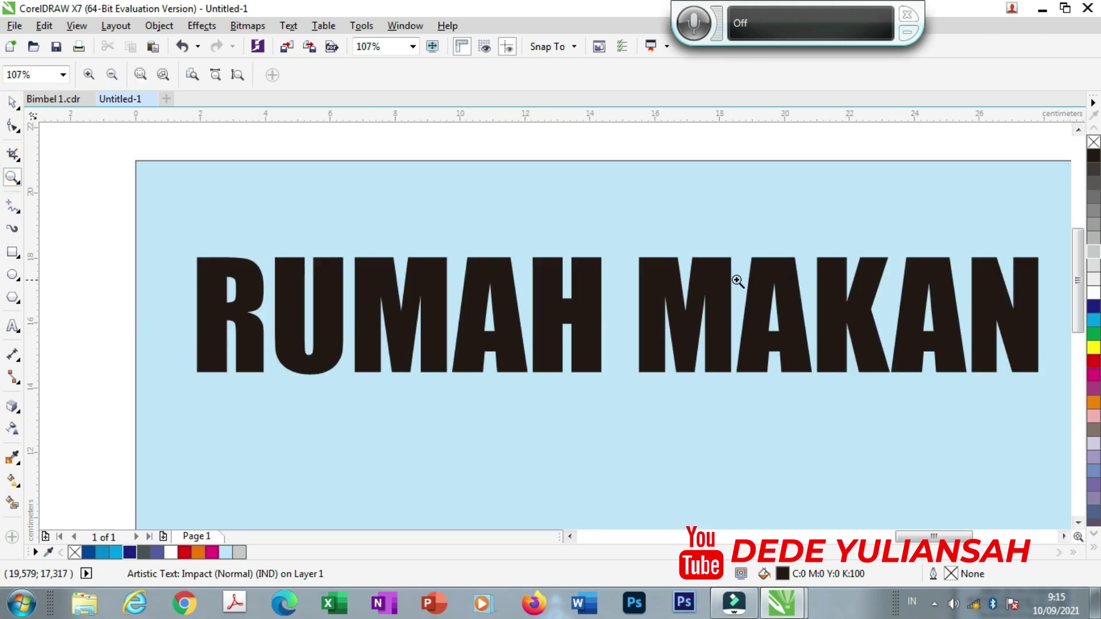
left_click(12, 406)
left_click(17, 413)
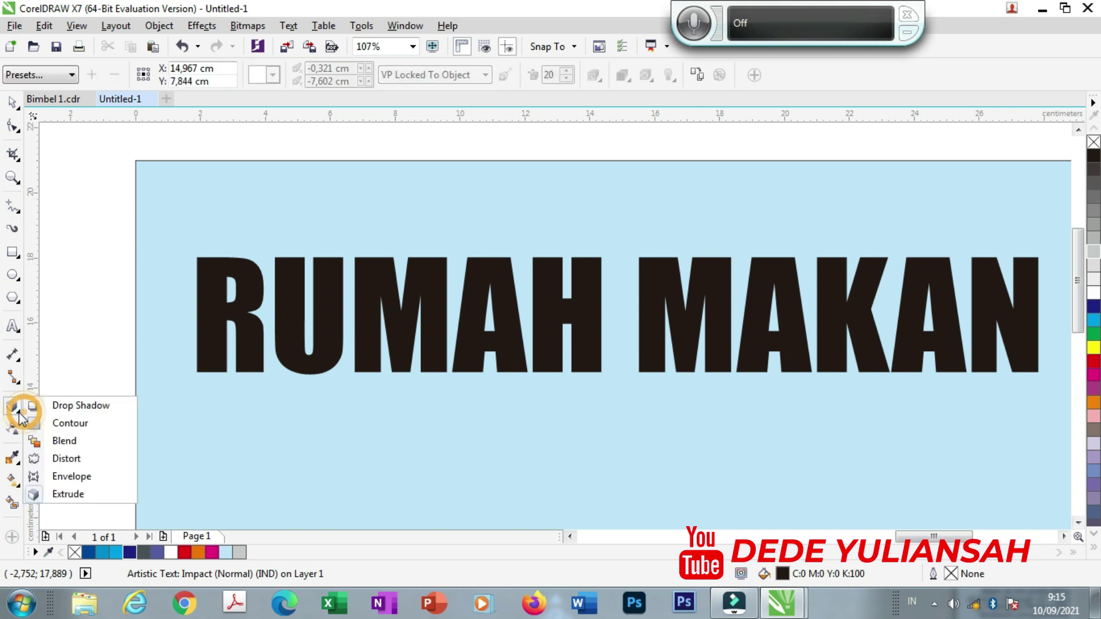
left_click(67, 477)
left_click(253, 326)
left_click_drag(617, 256, 616, 232)
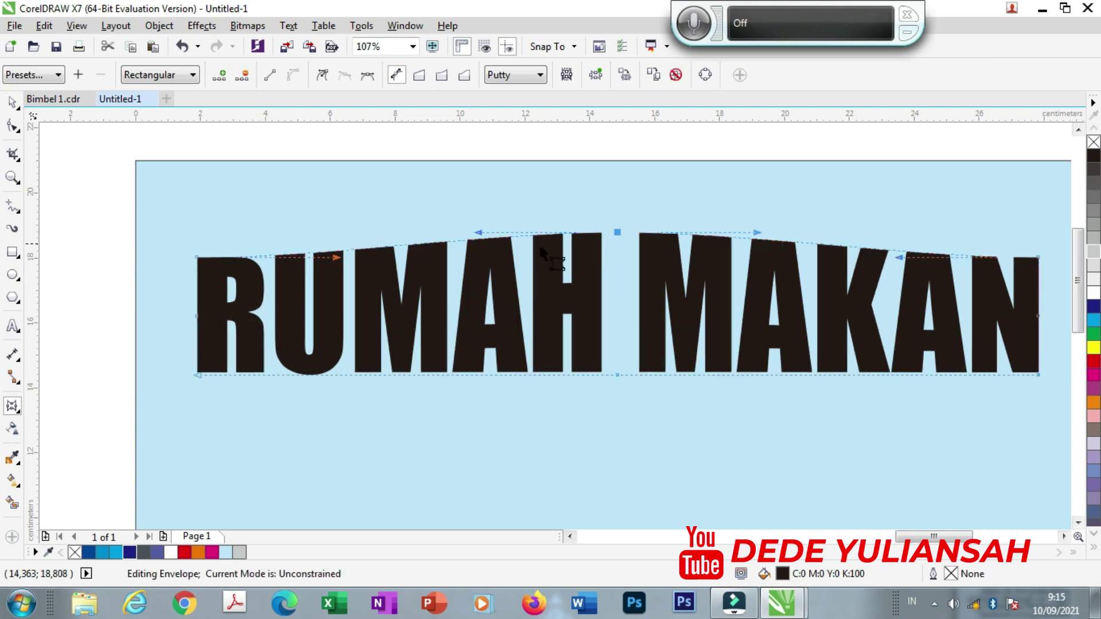
- Raise the curve handles of the envelope's upper-left and upper-right corner nodes to even out the arch
left_click_drag(336, 258, 342, 248)
scroll(478, 269, "down", 2)
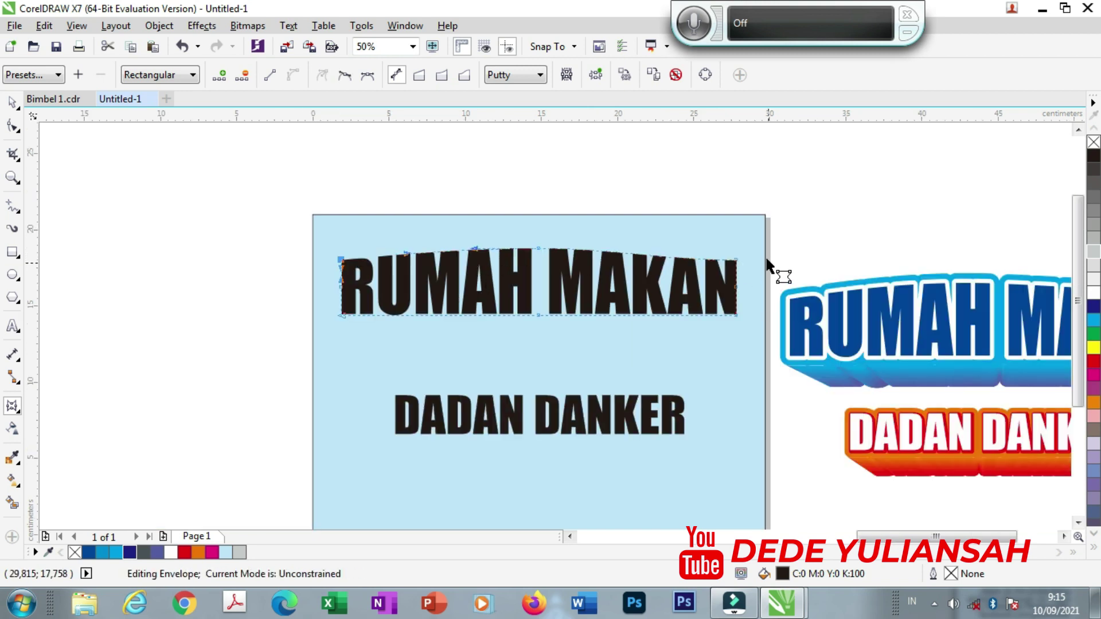
scroll(768, 265, "up", 2)
left_click(738, 267)
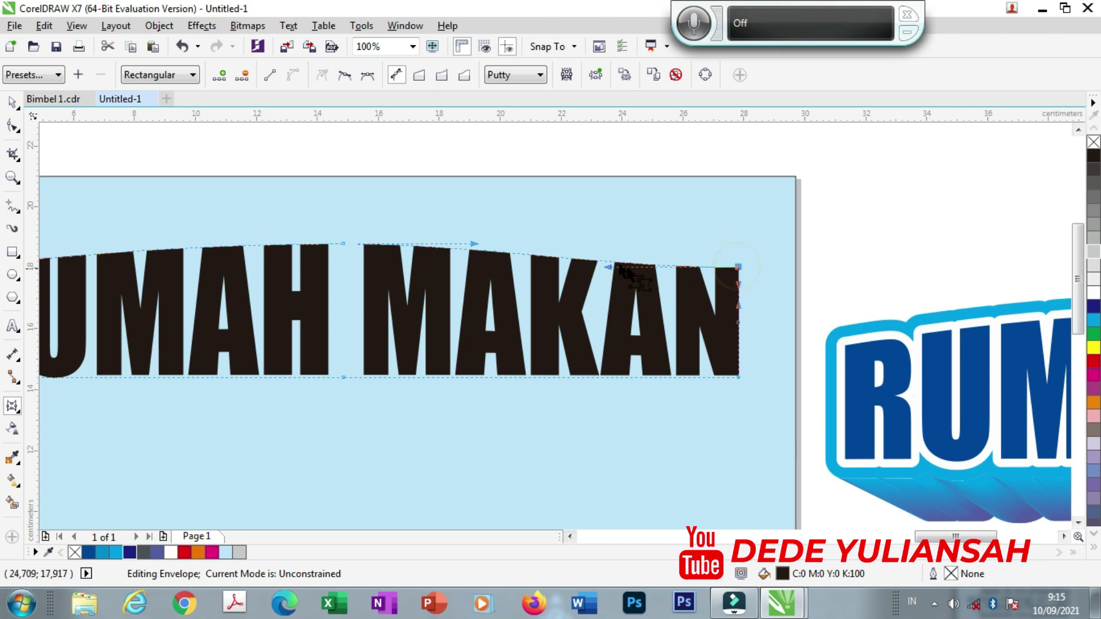
left_click_drag(611, 270, 612, 259)
scroll(627, 266, "down", 2)
scroll(612, 265, "up", 2)
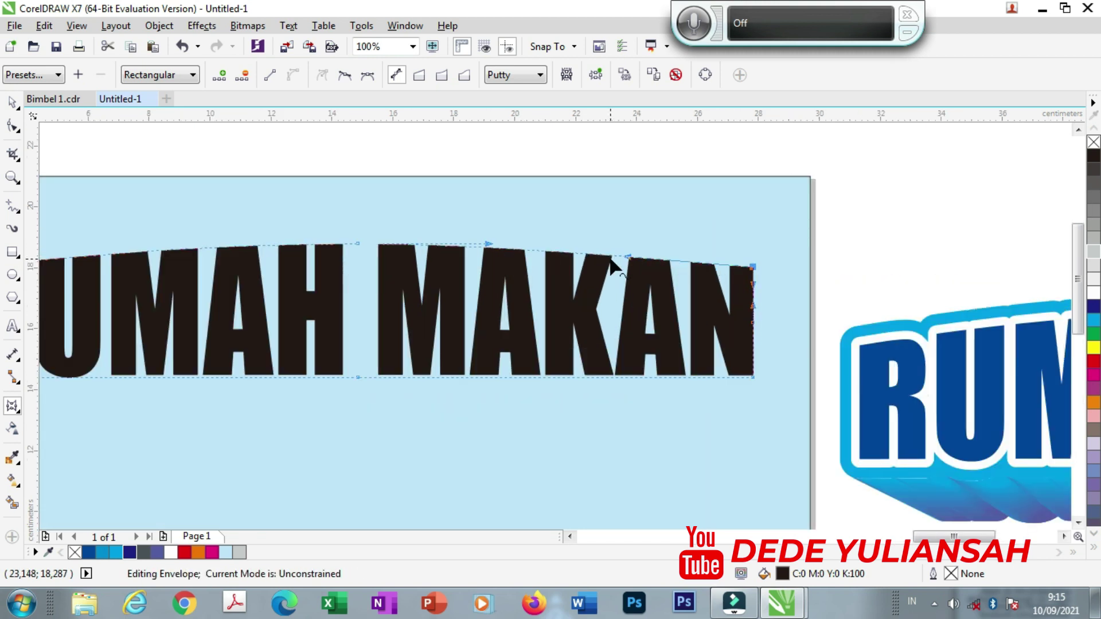
- Scale the arched RUMAH MAKAN text down about its centre to about 24.3 cm wide
left_click(12, 102)
scroll(709, 272, "down", 2)
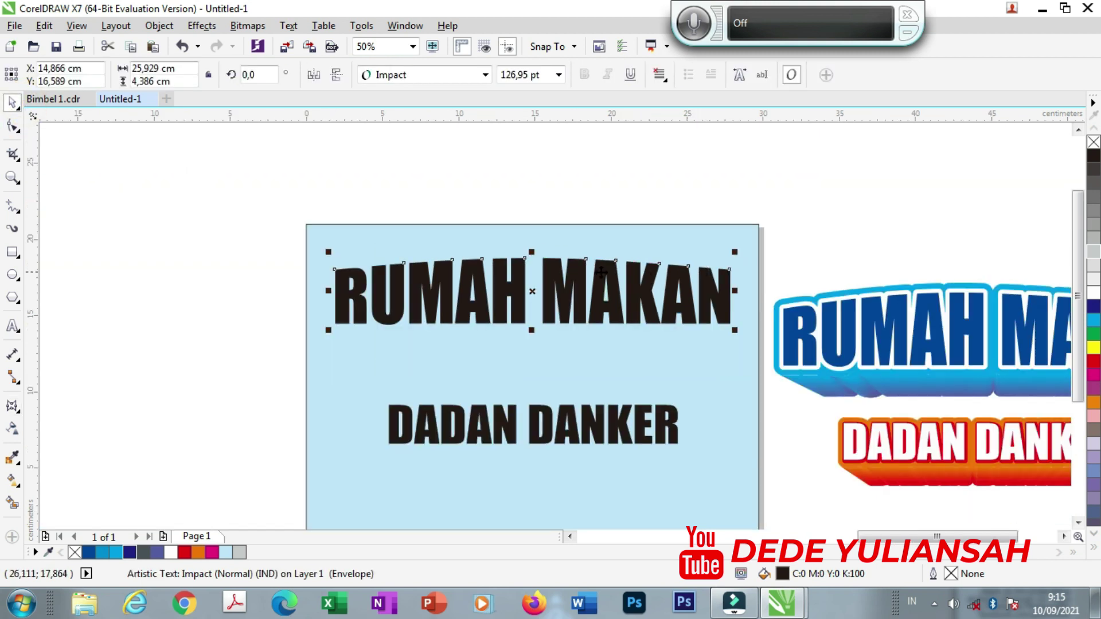
scroll(463, 273, "up", 2)
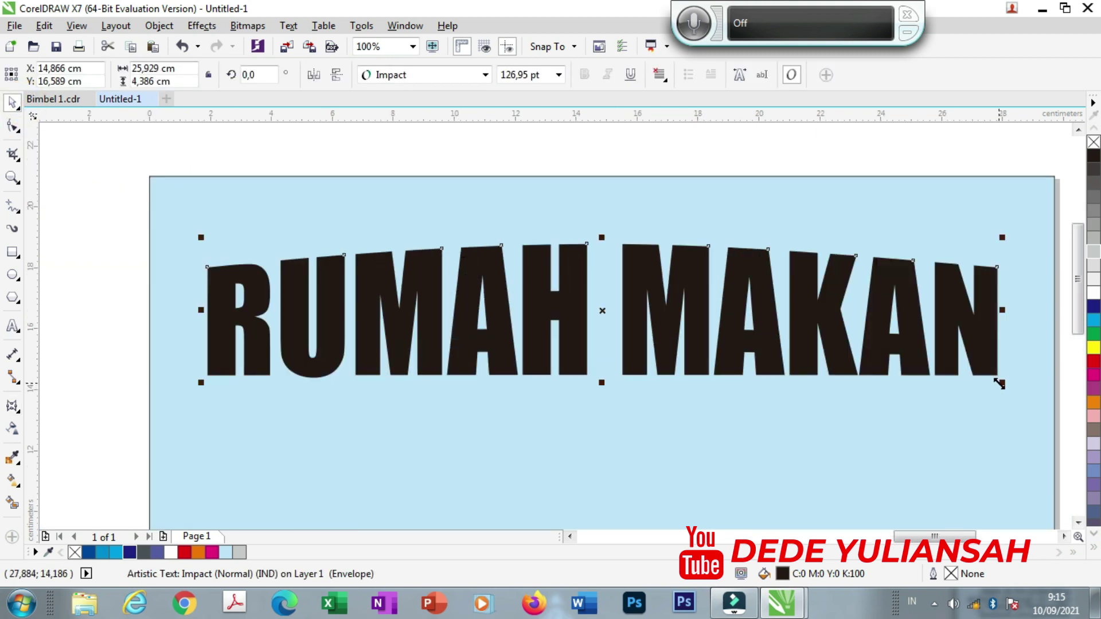
left_click_drag(998, 380, 974, 379)
scroll(549, 326, "down", 2)
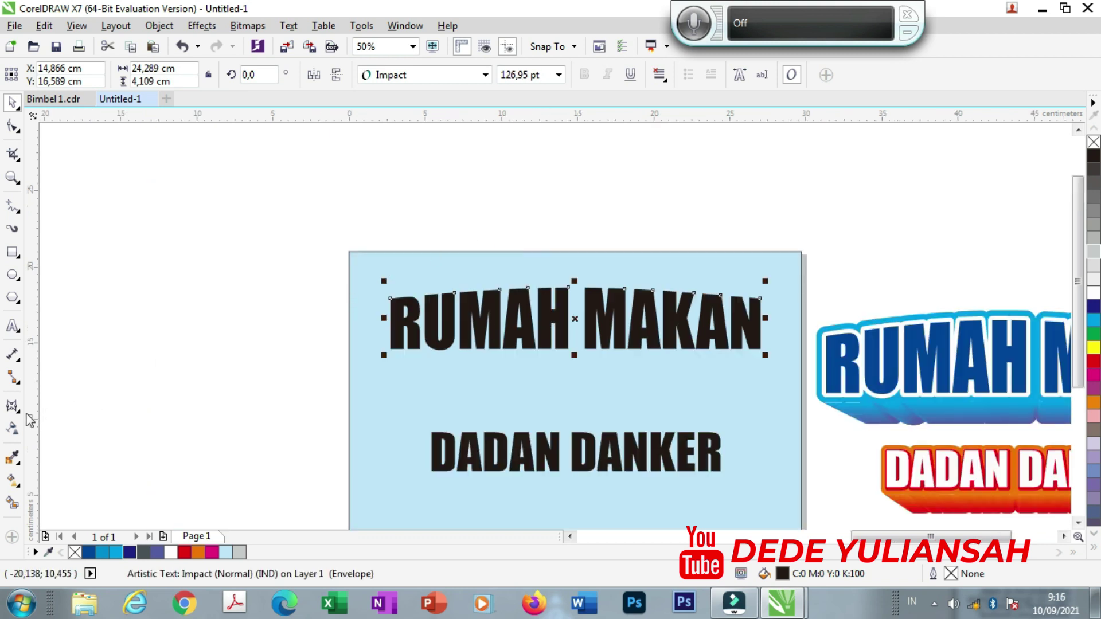
left_click(370, 221)
- Apply a one-step outside Contour with a 0.277 cm offset and a medium-blue fill to the RUMAH MAKAN text
scroll(674, 304, "up", 2)
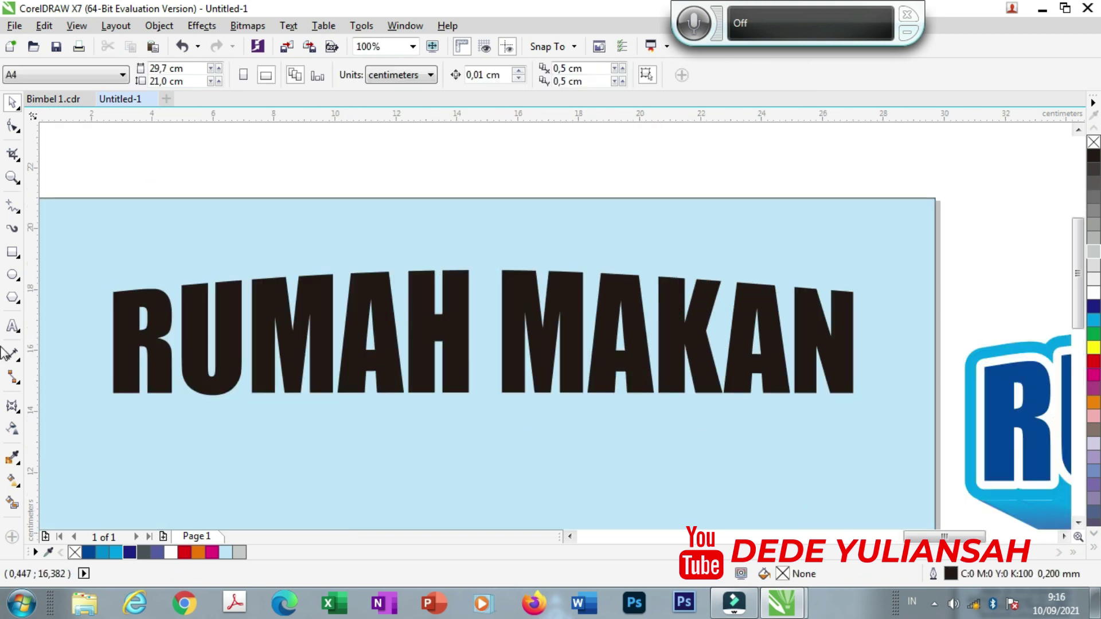
left_click(18, 410)
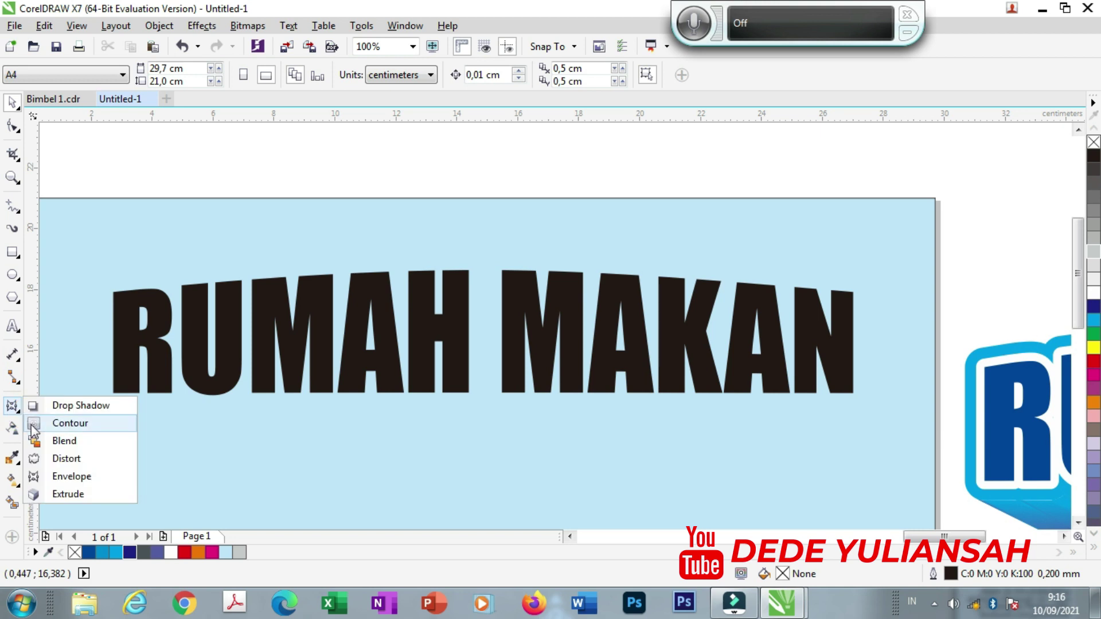
left_click(32, 425)
left_click(268, 298)
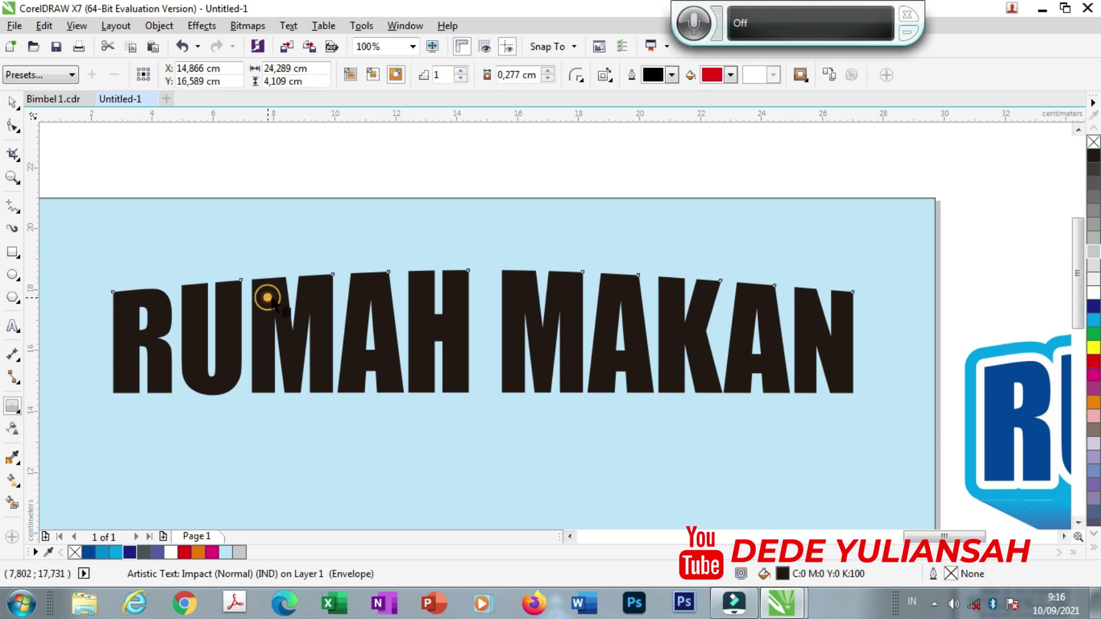
left_click(731, 75)
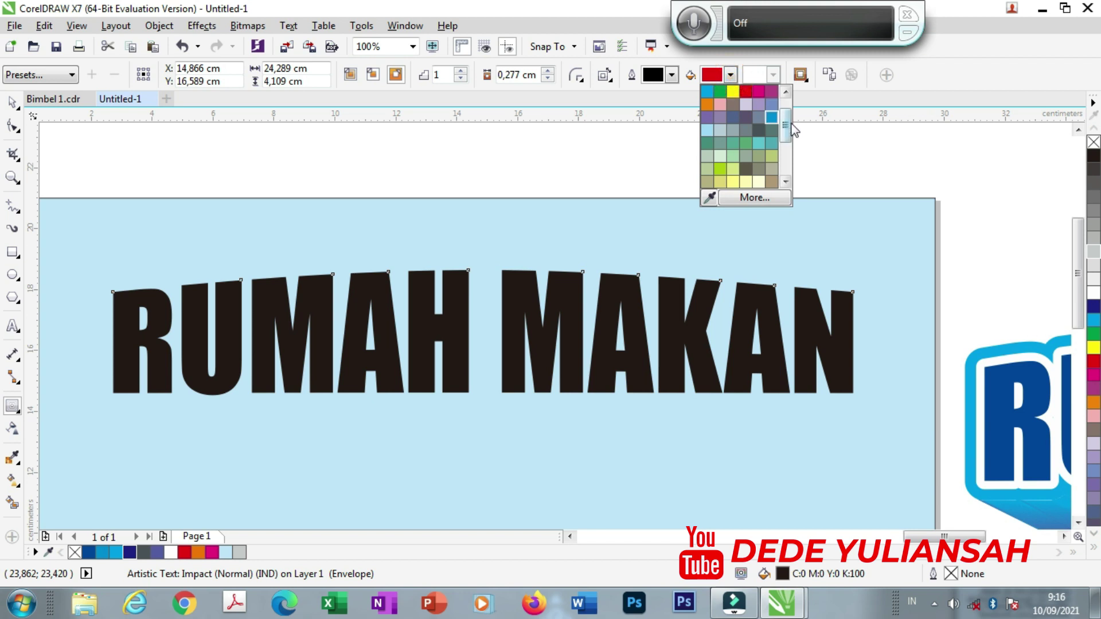
left_click(771, 117)
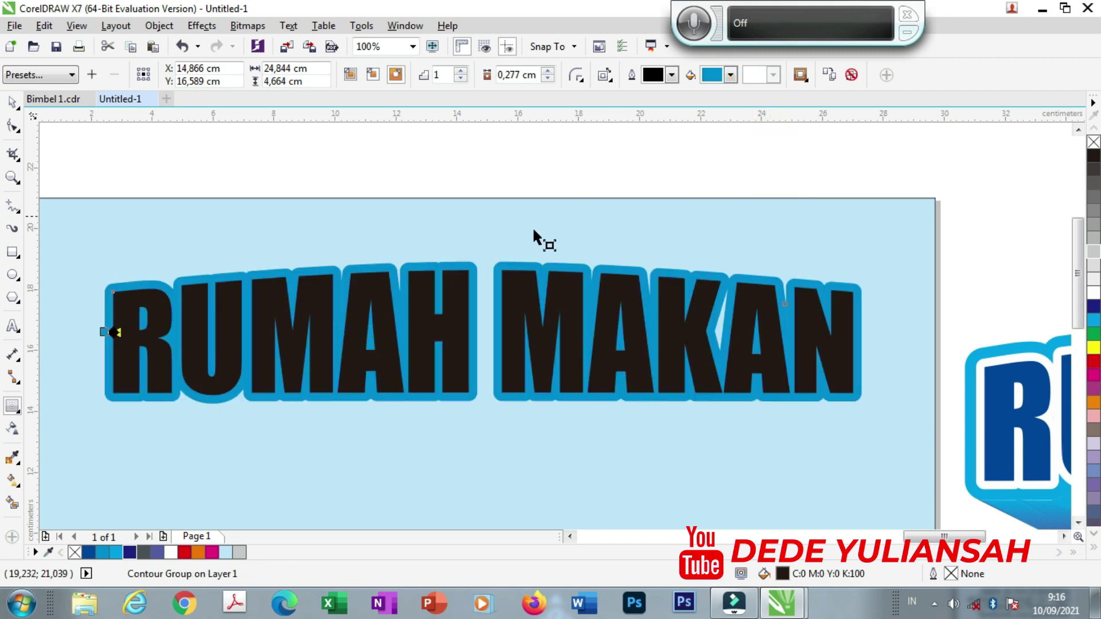
- Widen the offset of the blue contour around the RUMAH MAKAN text to about 0.62 cm
scroll(523, 275, "up", 1)
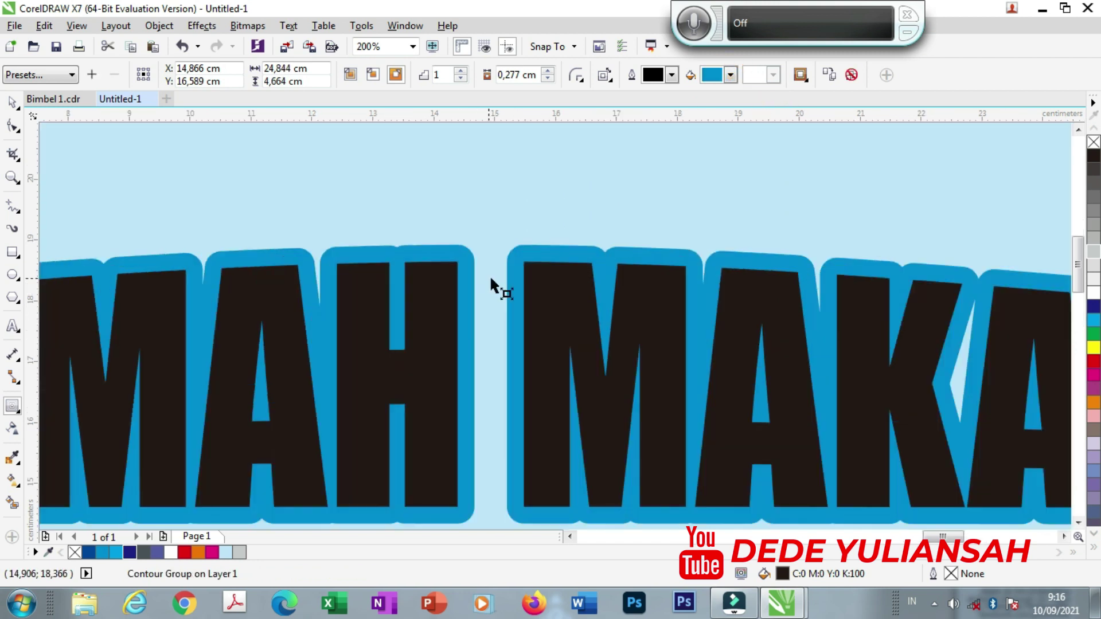
scroll(536, 290, "down", 1)
scroll(128, 339, "up", 1)
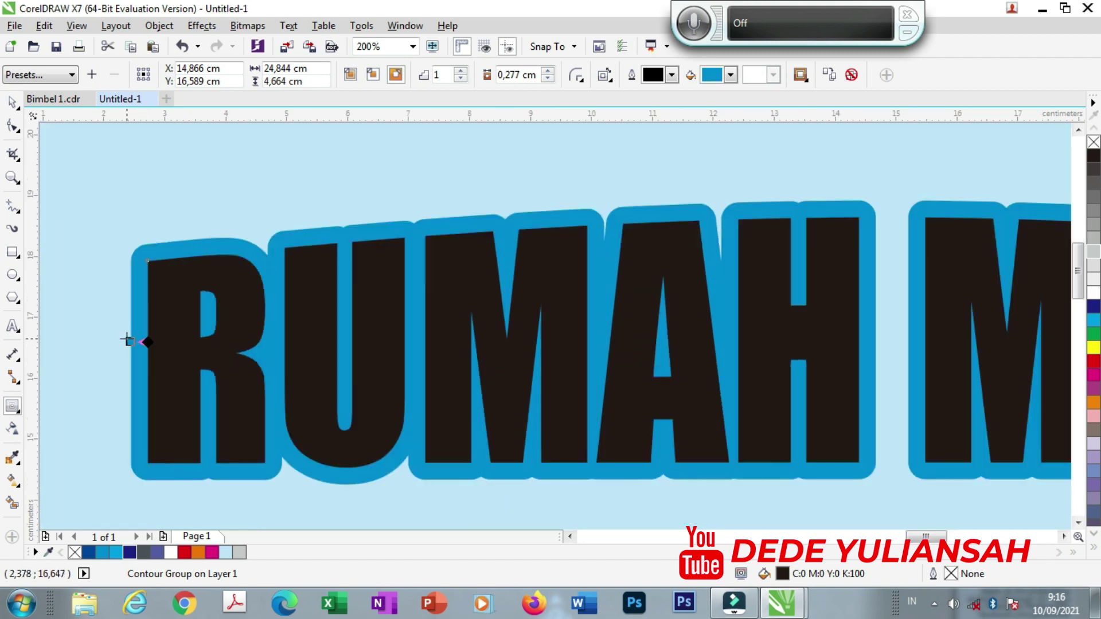
scroll(131, 343, "up", 2)
scroll(142, 363, "down", 2)
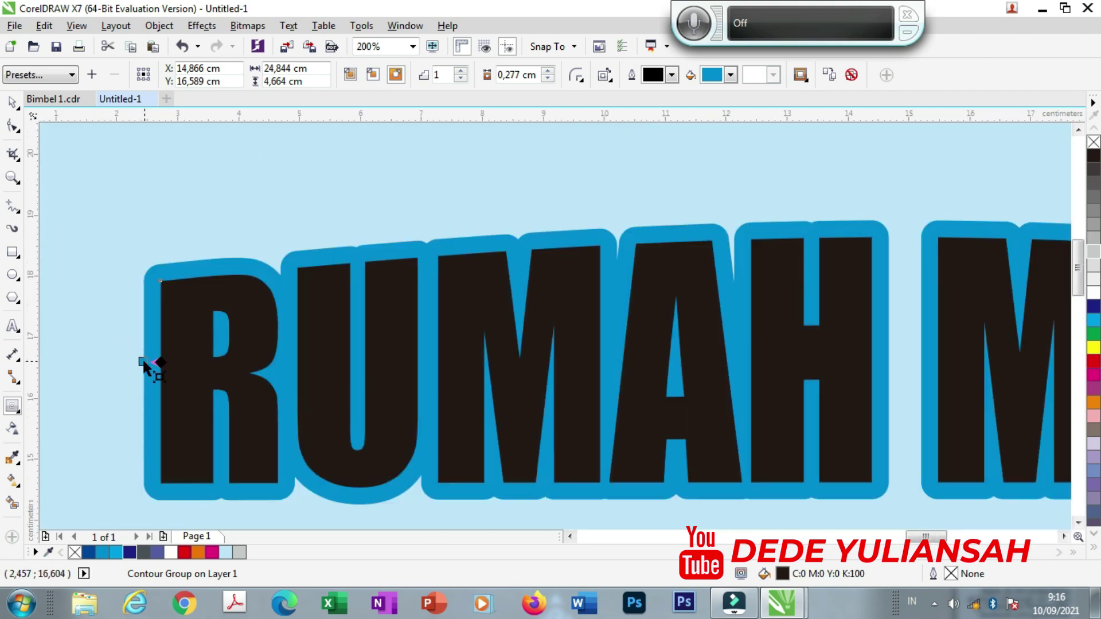
left_click_drag(143, 361, 128, 361)
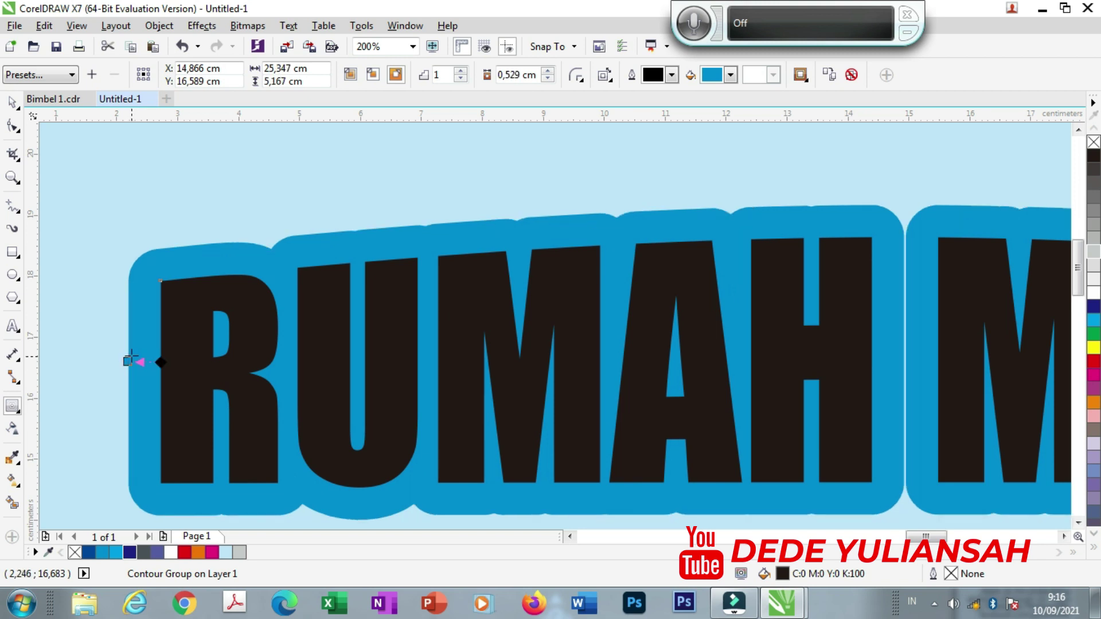
scroll(136, 344, "down", 2)
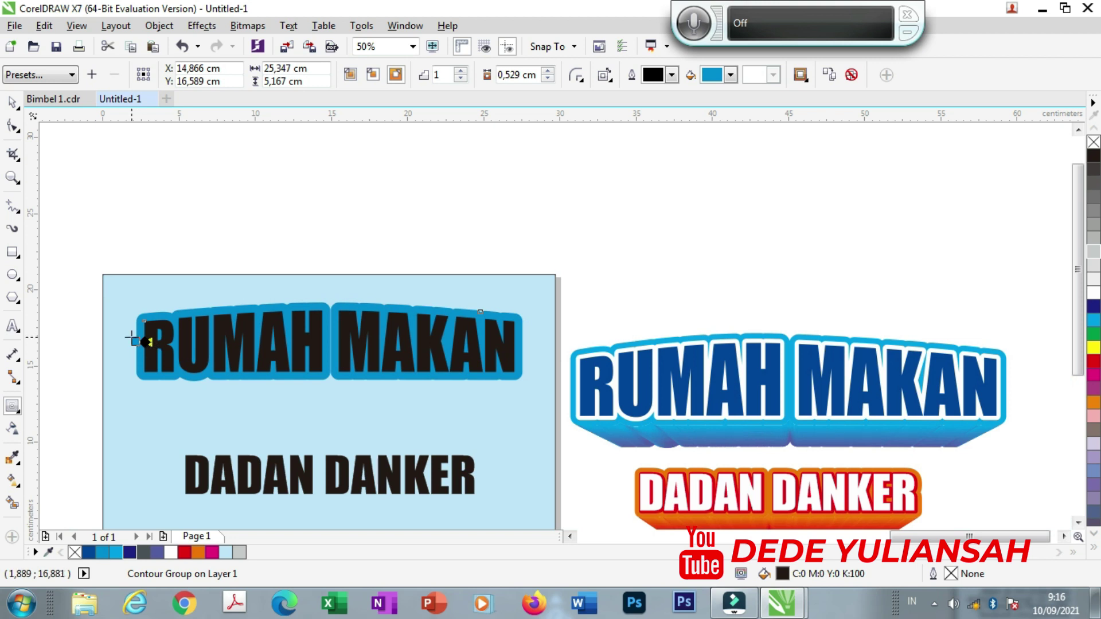
scroll(131, 339, "up", 1)
scroll(131, 338, "up", 1)
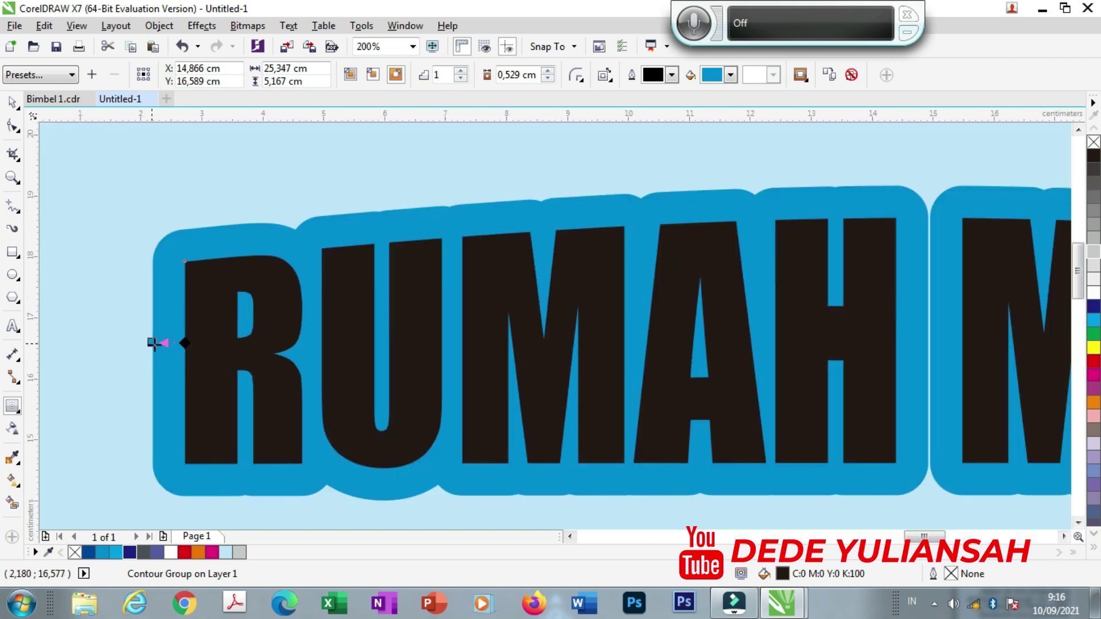
left_click_drag(151, 342, 146, 343)
scroll(146, 343, "down", 2)
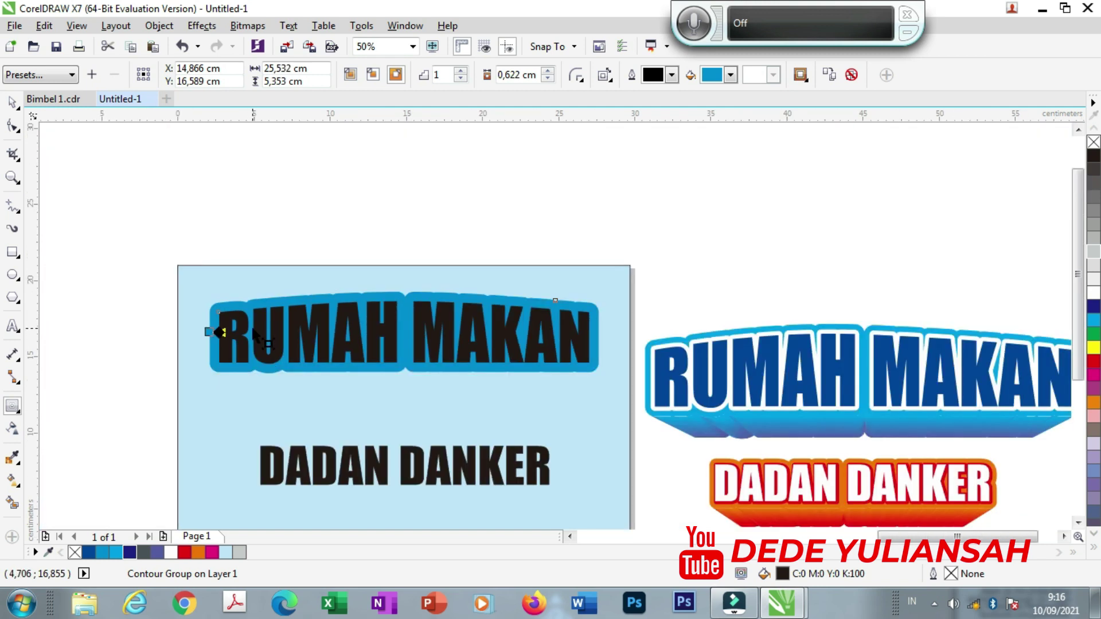
- Break the blue contour group around the RUMAH MAKAN text apart into separate objects
scroll(338, 332, "up", 1)
scroll(121, 327, "up", 1)
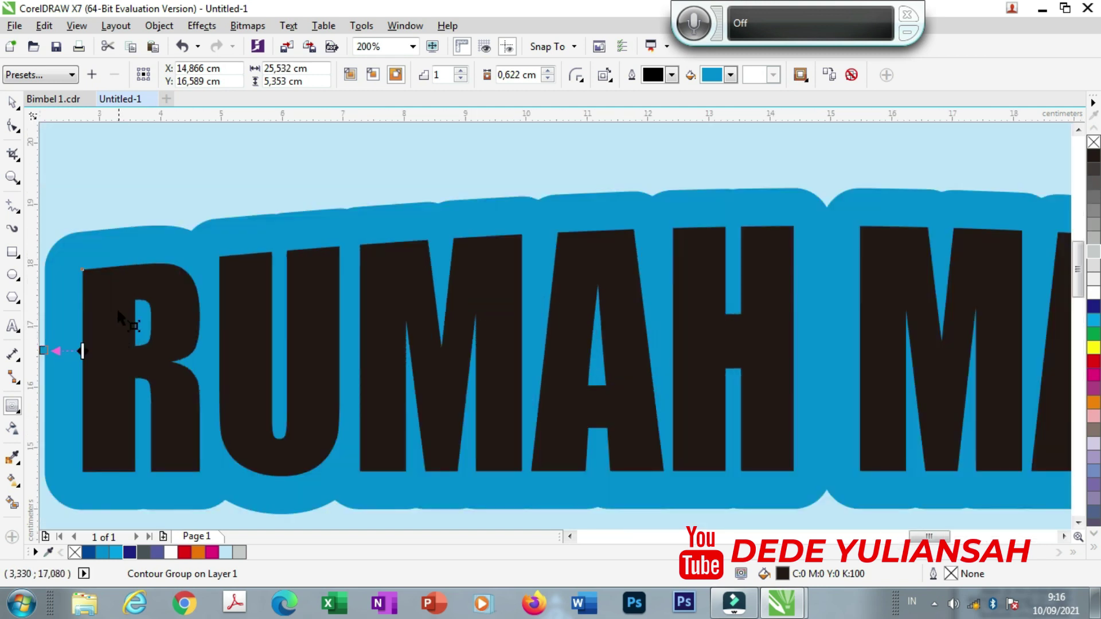
left_click(14, 102)
scroll(563, 293, "down", 1)
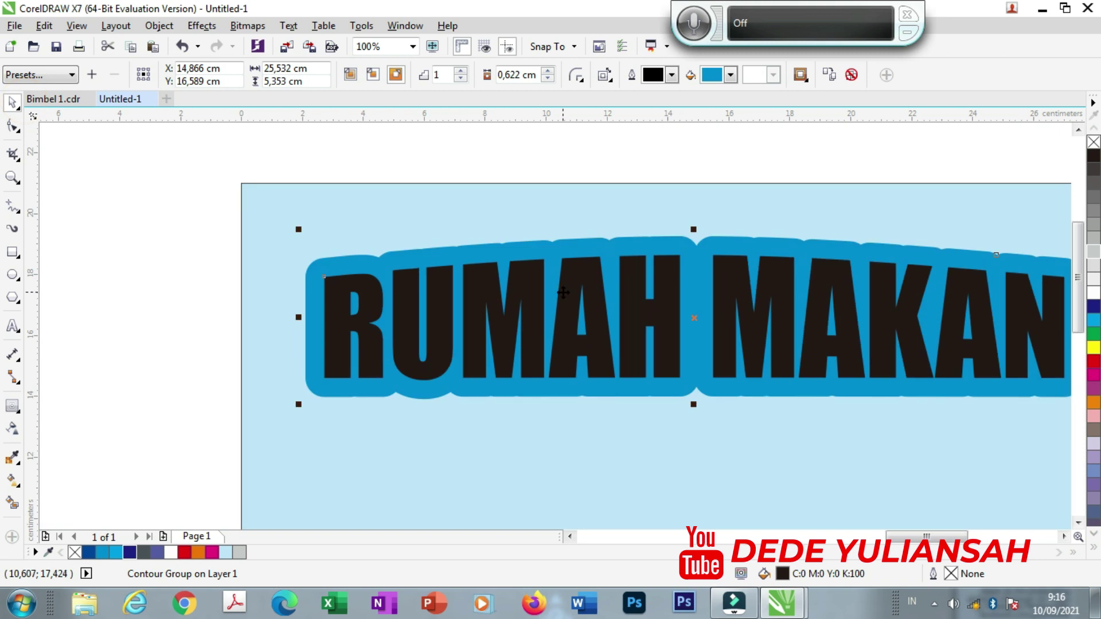
left_click(503, 155)
scroll(593, 236, "up", 1)
left_click_drag(580, 235, 501, 175)
key("ctrl+z")
right_click(571, 249)
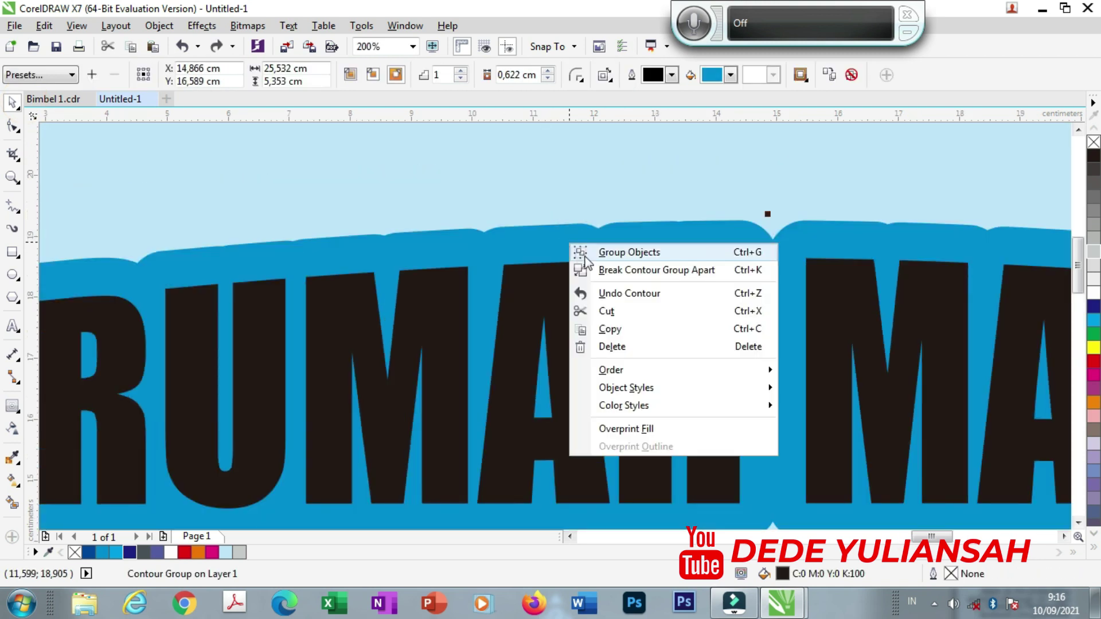
left_click(636, 276)
- Test-move the separated blue outline shape away from the RUMAH MAKAN text and undo the moves
left_click_drag(591, 242, 557, 193)
key("ctrl+z")
scroll(586, 297, "down", 2)
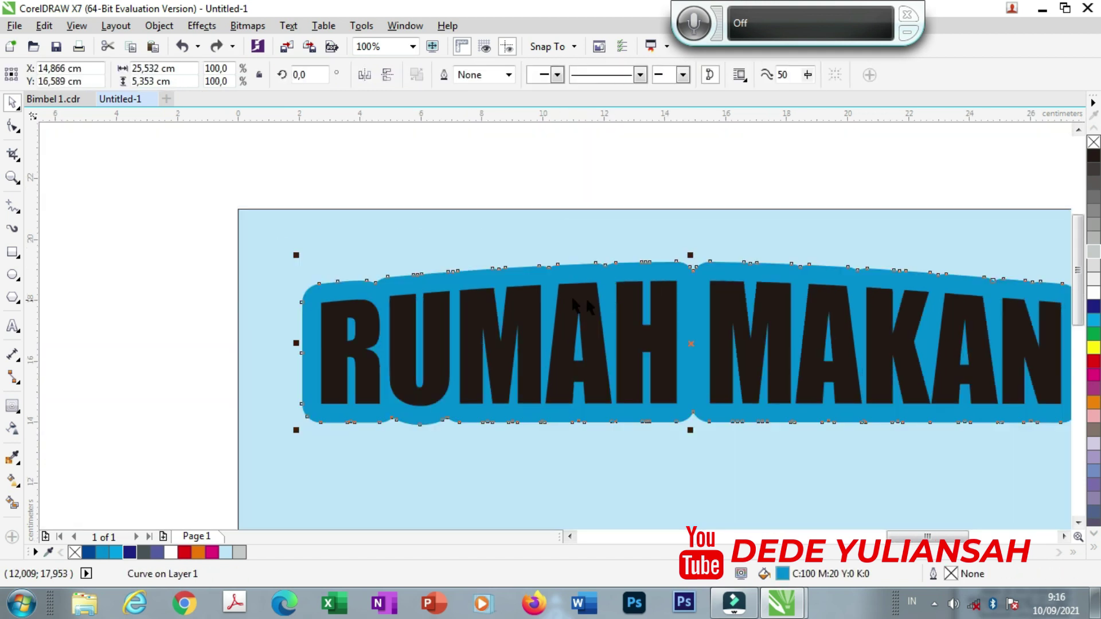
left_click_drag(533, 275, 496, 222)
key("ctrl+z")
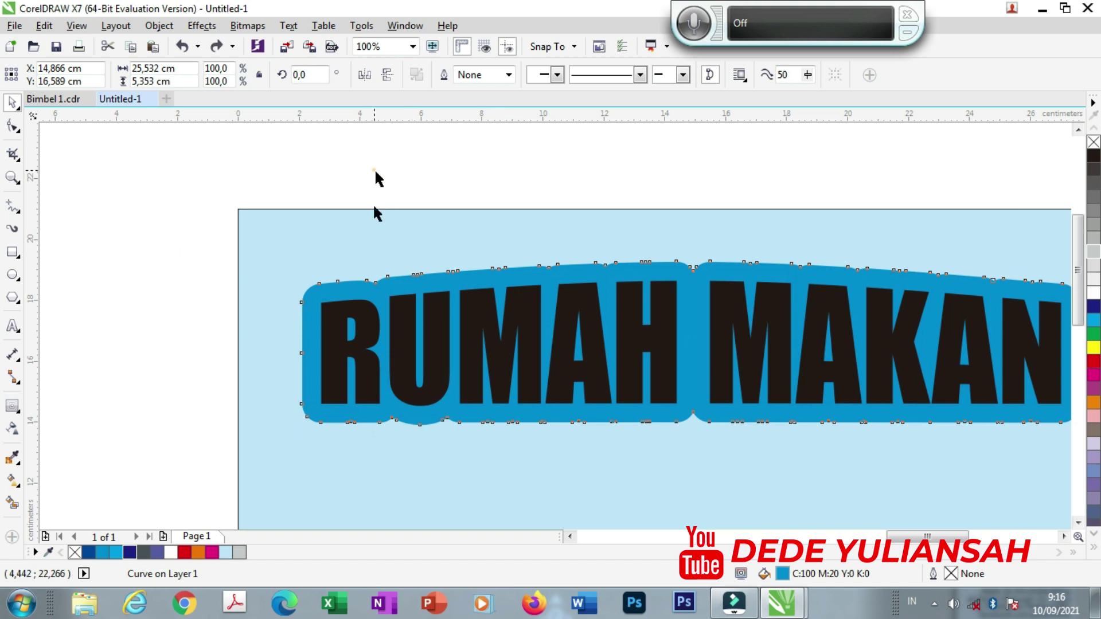
- Apply a one-step outside Contour with a 0.277 cm offset and a white fill to the RUMAH MAKAN text
left_click(375, 172)
scroll(372, 346, "up", 2)
left_click(360, 357)
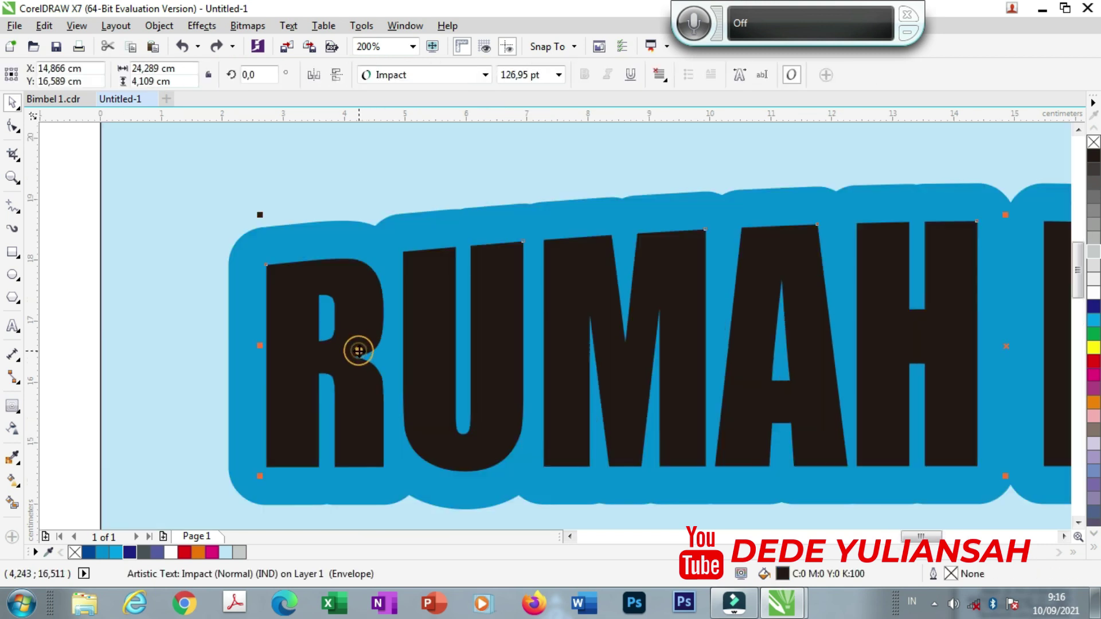
left_click(12, 407)
left_click(731, 75)
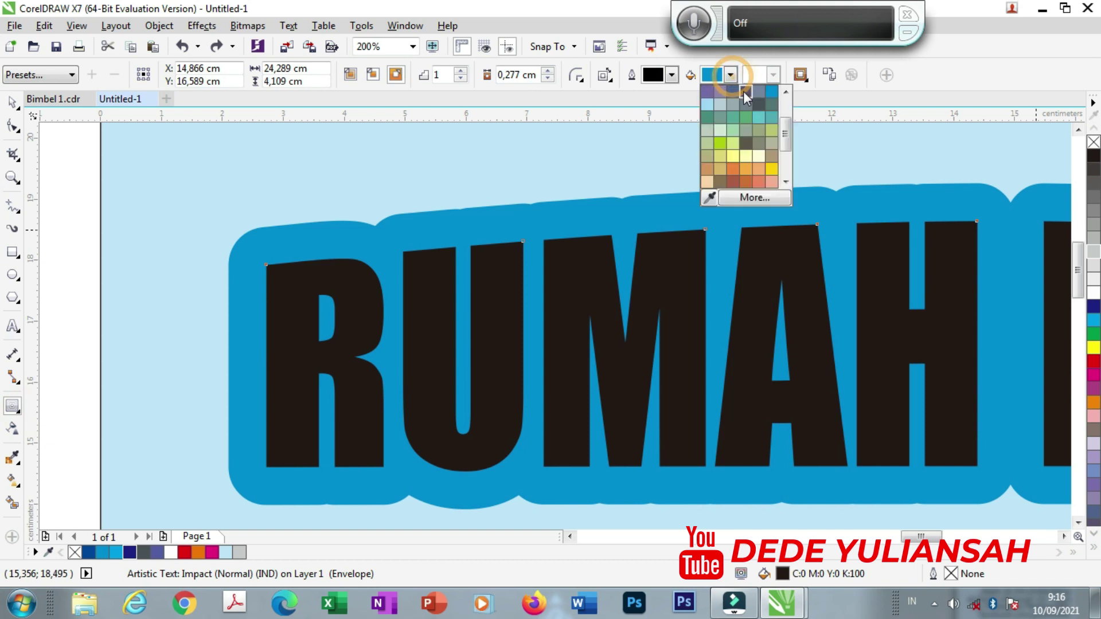
scroll(784, 135, "up", 5)
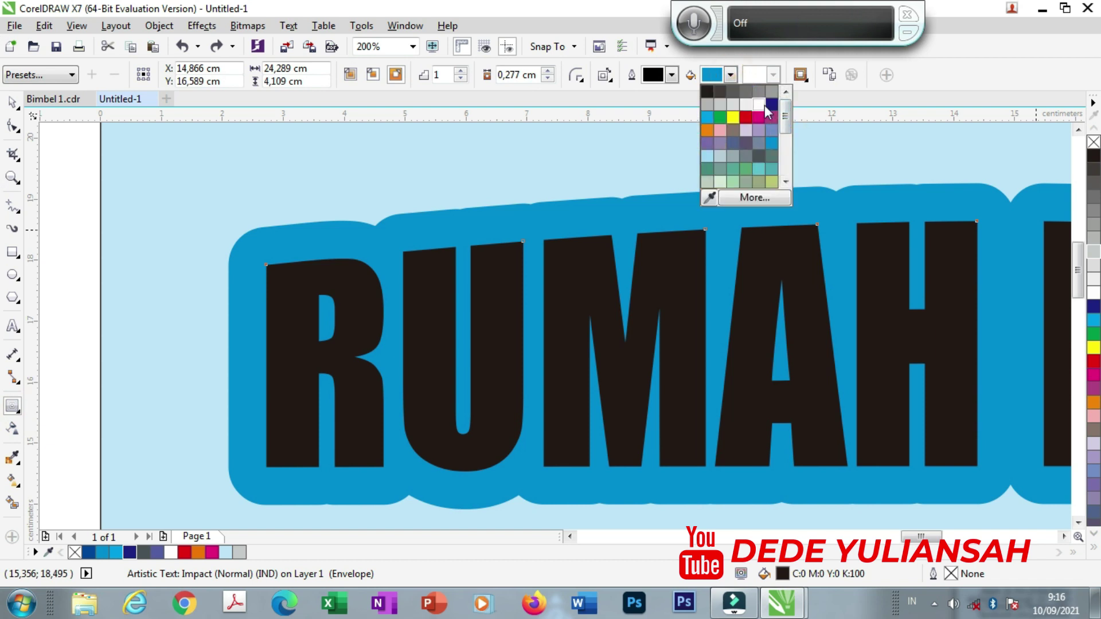
left_click(765, 104)
scroll(252, 309, "down", 2)
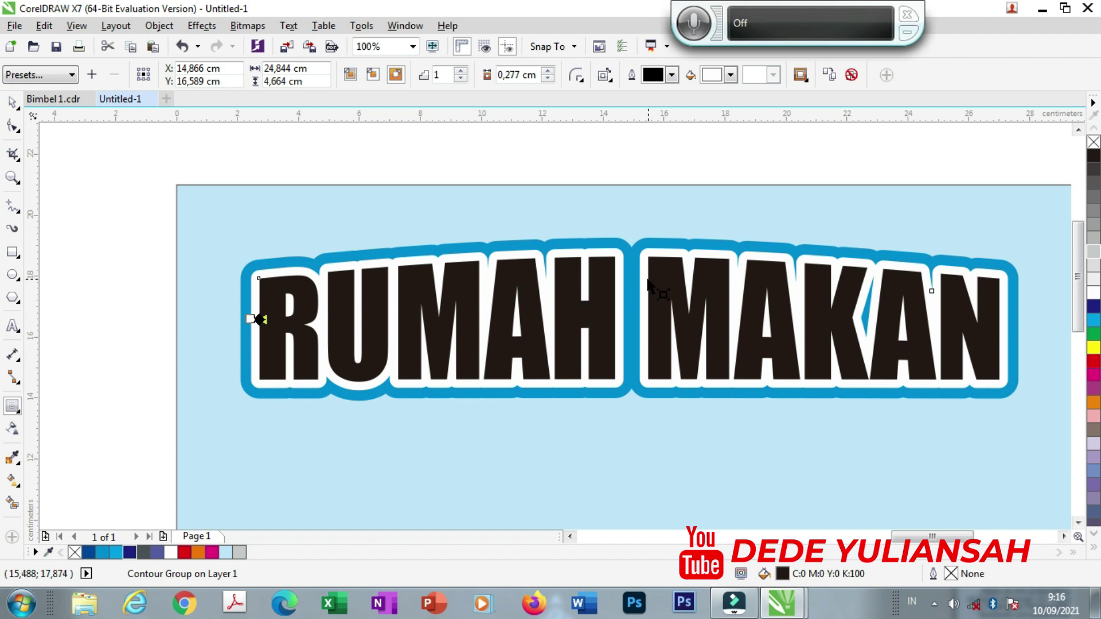
scroll(587, 292, "up", 2)
scroll(625, 271, "down", 2)
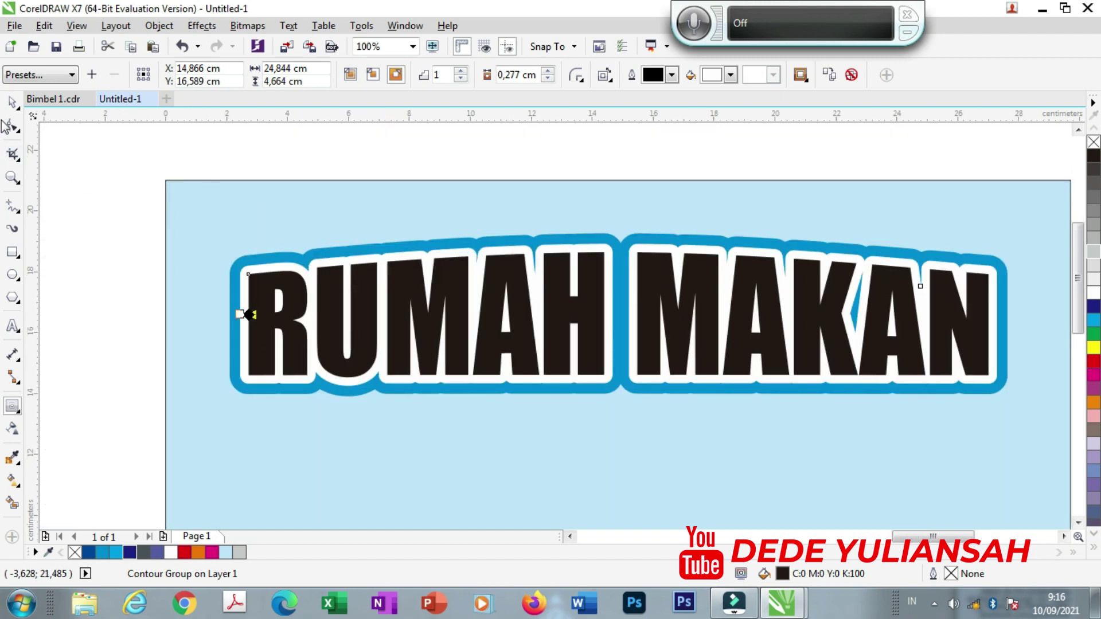
- Extrude the blue outline shape behind RUMAH MAKAN downward, with the vanishing point about 6.1 cm below its centre
left_click(61, 209)
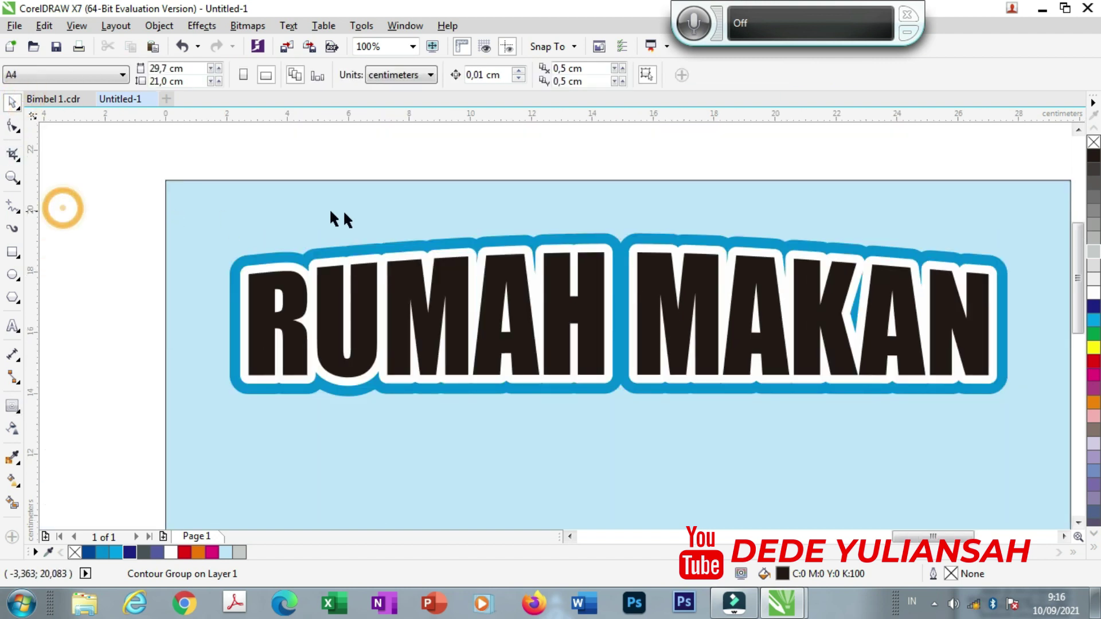
left_click(390, 248)
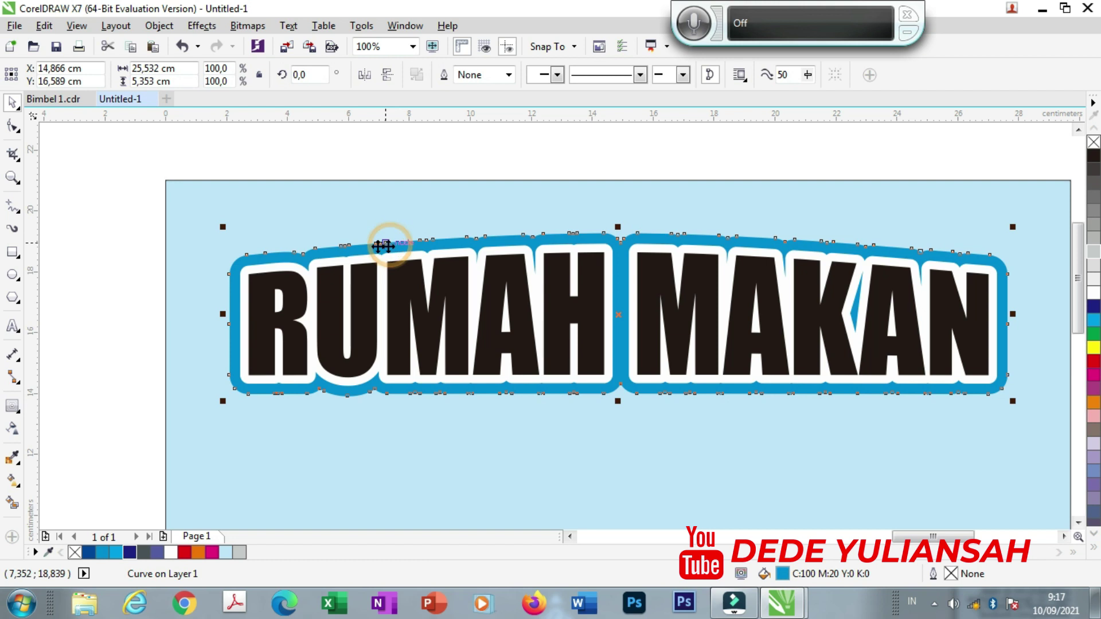
left_click(21, 411)
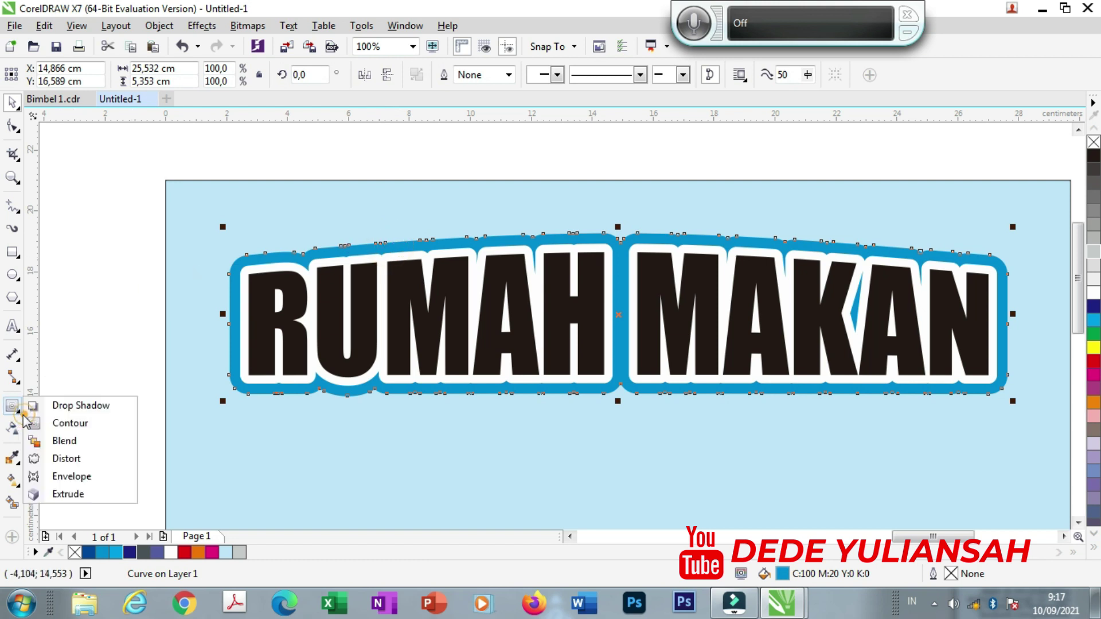
left_click(34, 494)
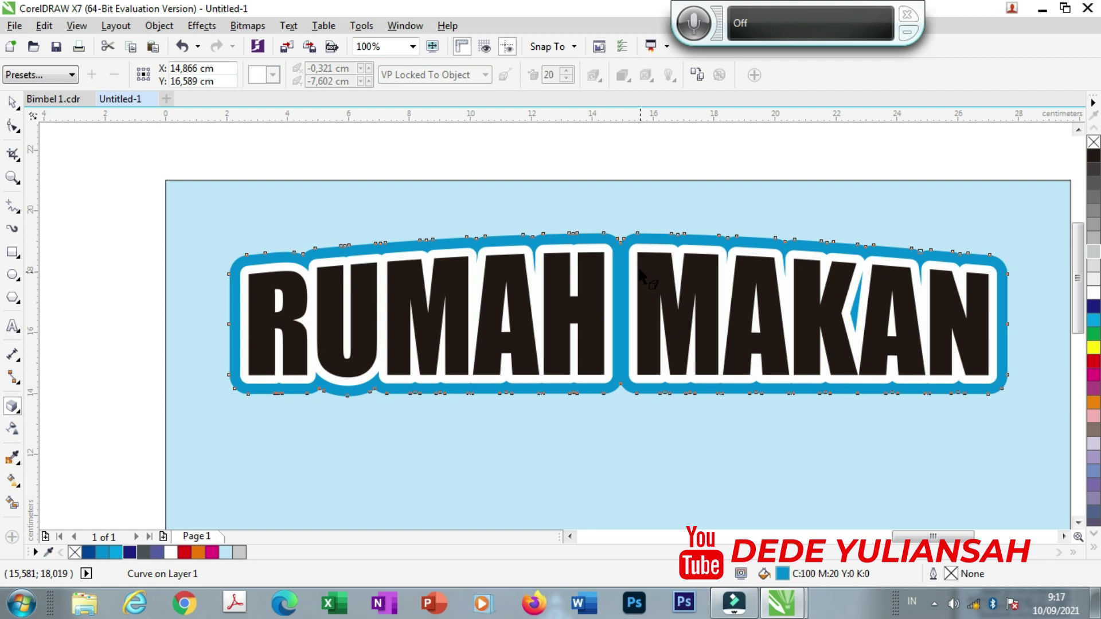
left_click_drag(634, 238, 617, 500)
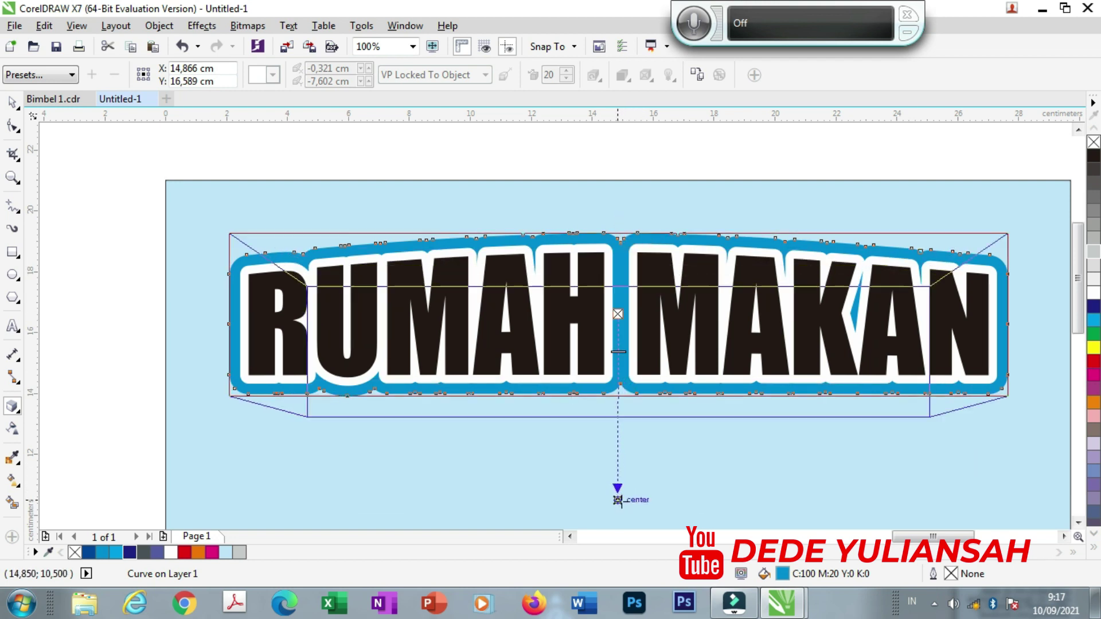
- Lower the extrusion's vanishing point to about 10 cm below the centre of the blue shape
scroll(536, 307, "down", 2)
scroll(583, 412, "up", 4)
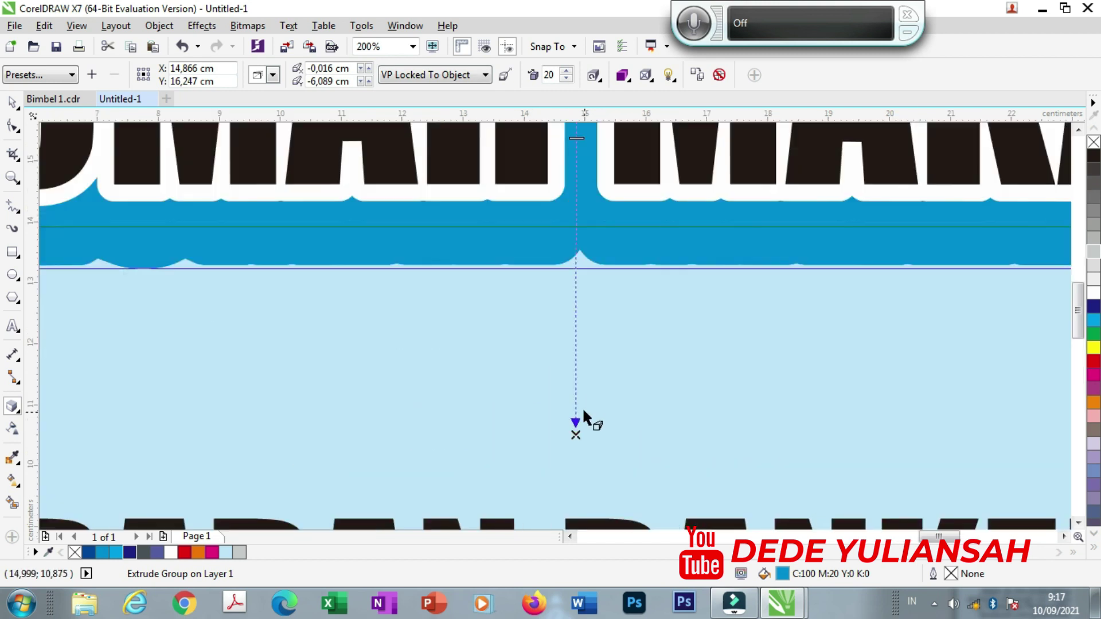
scroll(576, 401, "down", 4)
left_click_drag(573, 396, 582, 442)
scroll(614, 352, "up", 4)
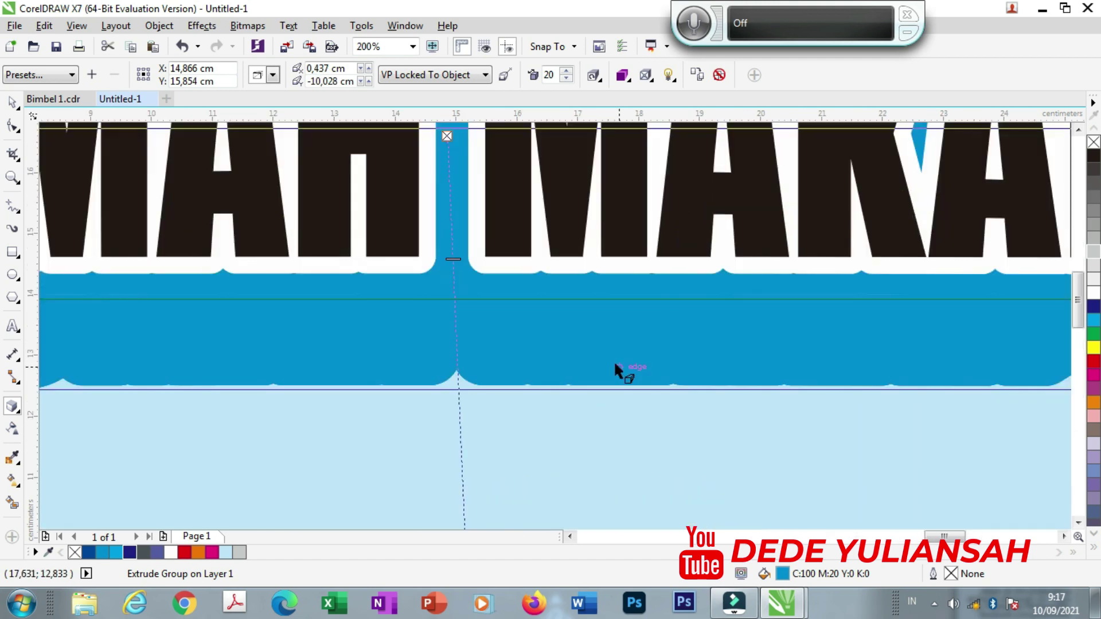
scroll(626, 373, "down", 2)
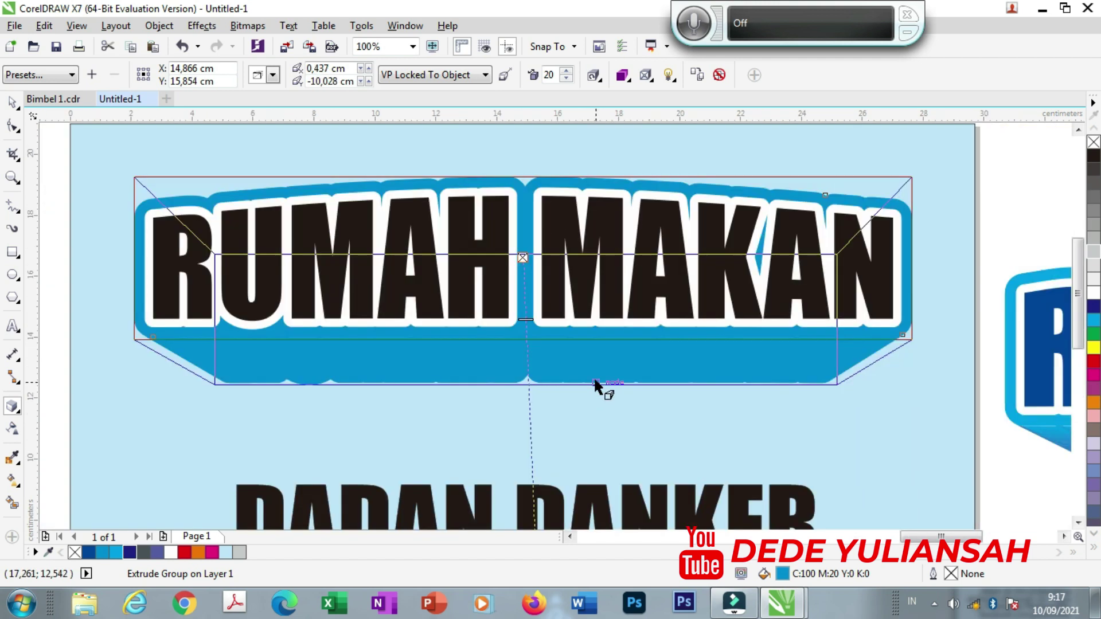
- Colour the RUMAH MAKAN extrusion with colour shading running from its blue to dark blue
left_click(630, 80)
left_click(688, 131)
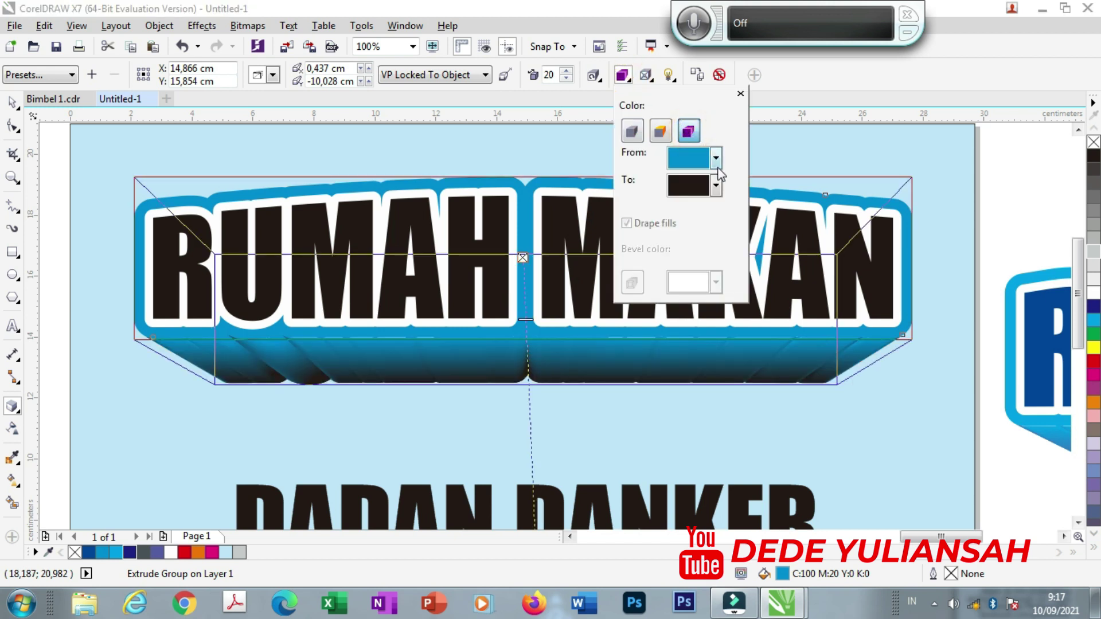
left_click(716, 186)
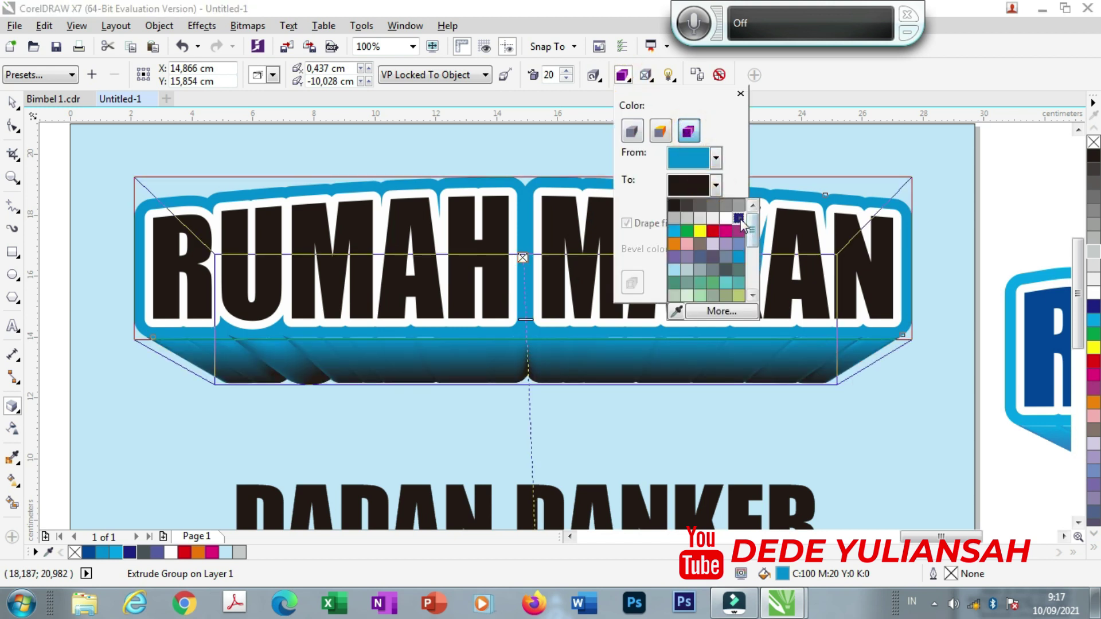
left_click(714, 240)
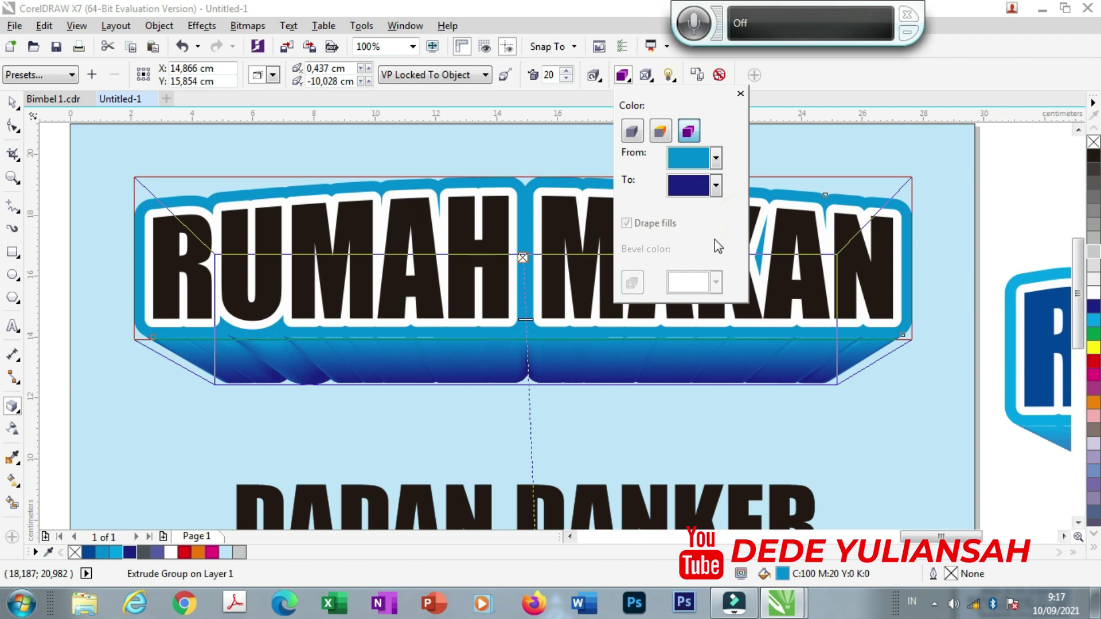
- Change the end colour of the extrusion's shading to a lighter, softer violet-blue
left_click(716, 186)
left_click(714, 313)
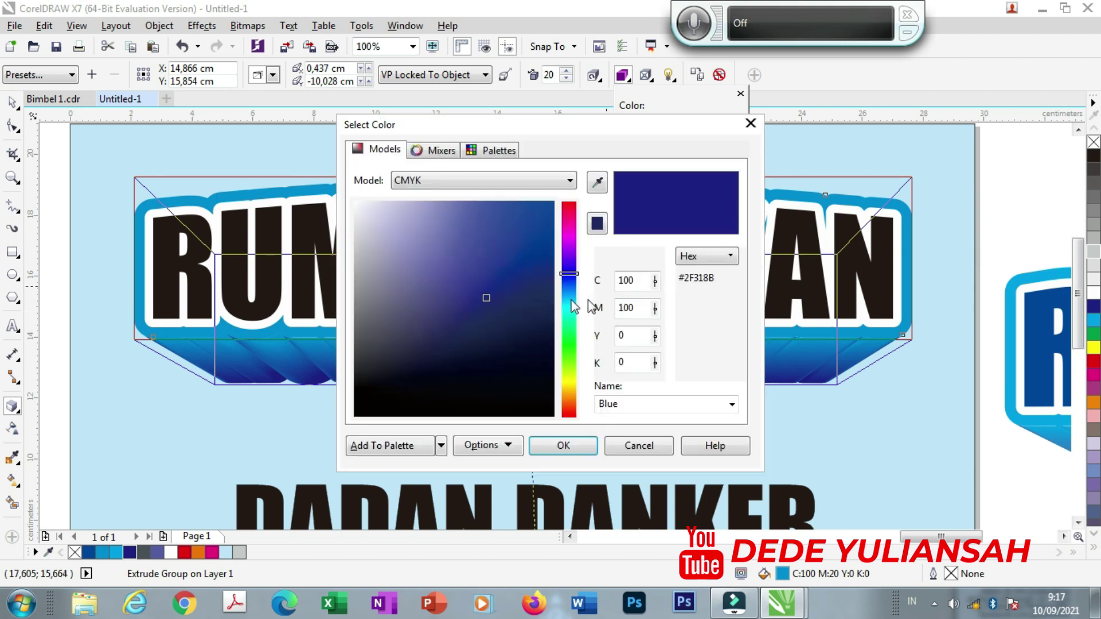
left_click_drag(475, 287, 475, 256)
left_click(563, 445)
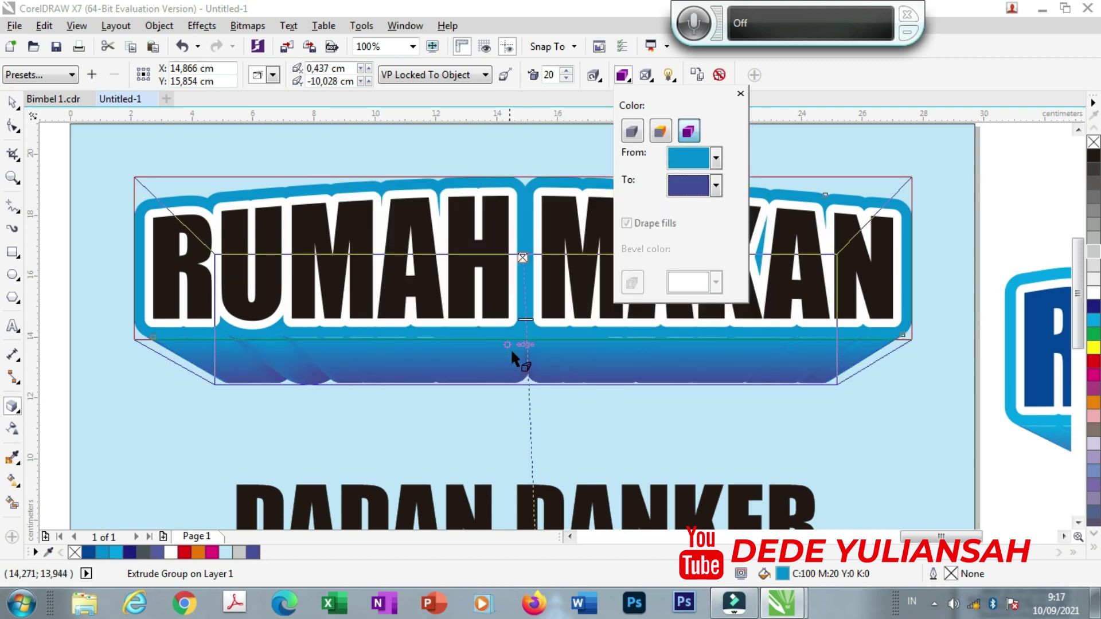
left_click(867, 422)
- Set the RUMAH MAKAN extrusion depth to 29 and raise its vanishing point to about 7.8 cm below the centre
scroll(472, 319, "down", 2)
scroll(472, 319, "up", 1)
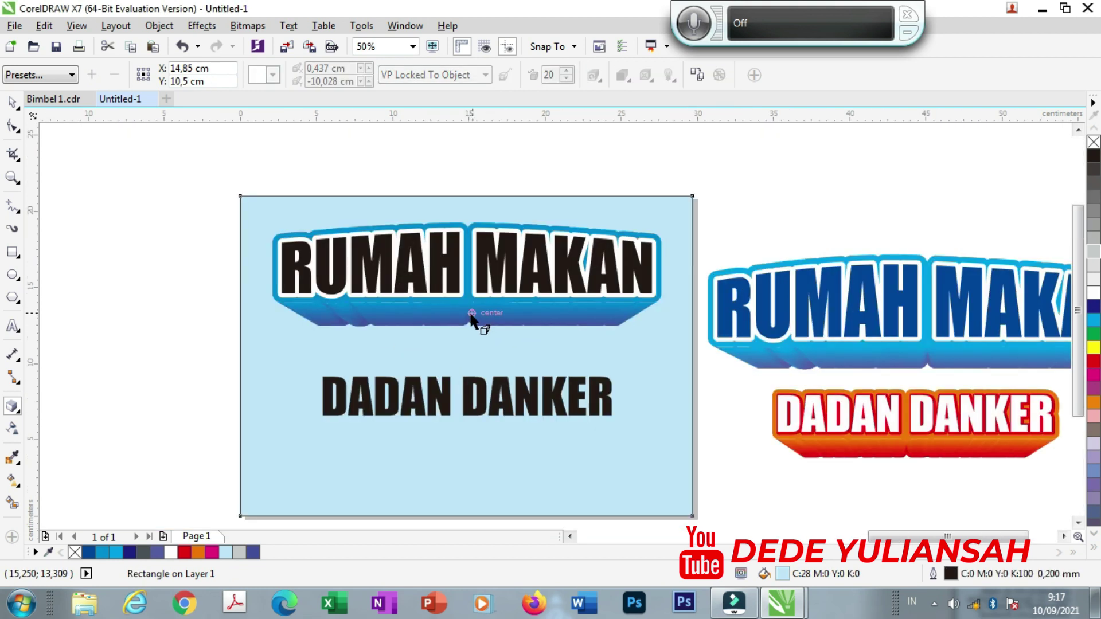
left_click_drag(472, 319, 468, 396)
left_click_drag(466, 290, 466, 301)
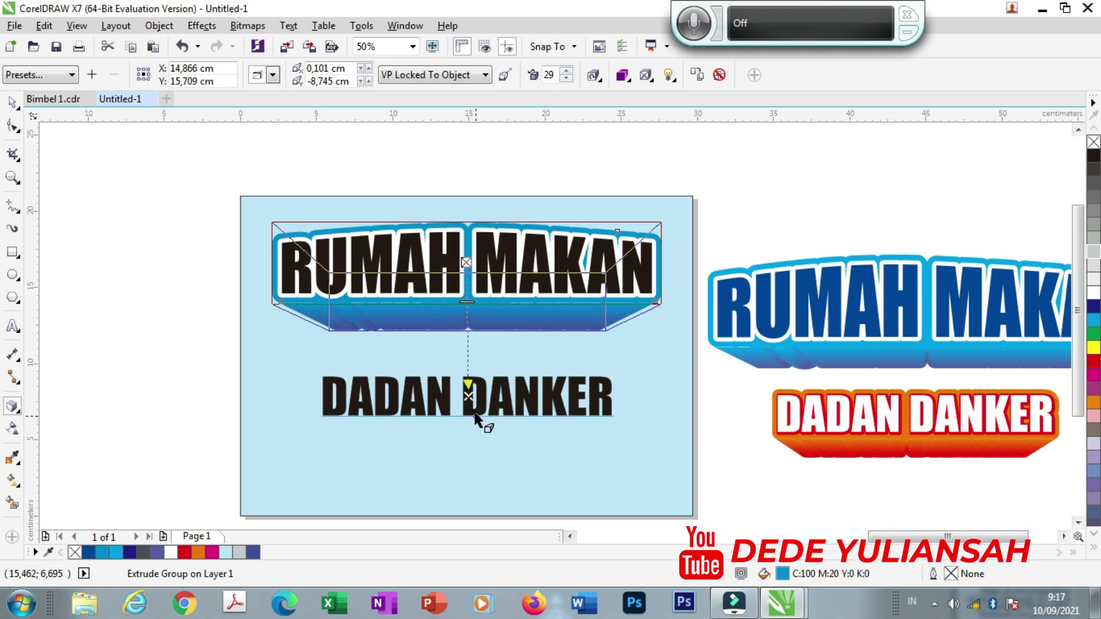
left_click_drag(469, 395, 465, 380)
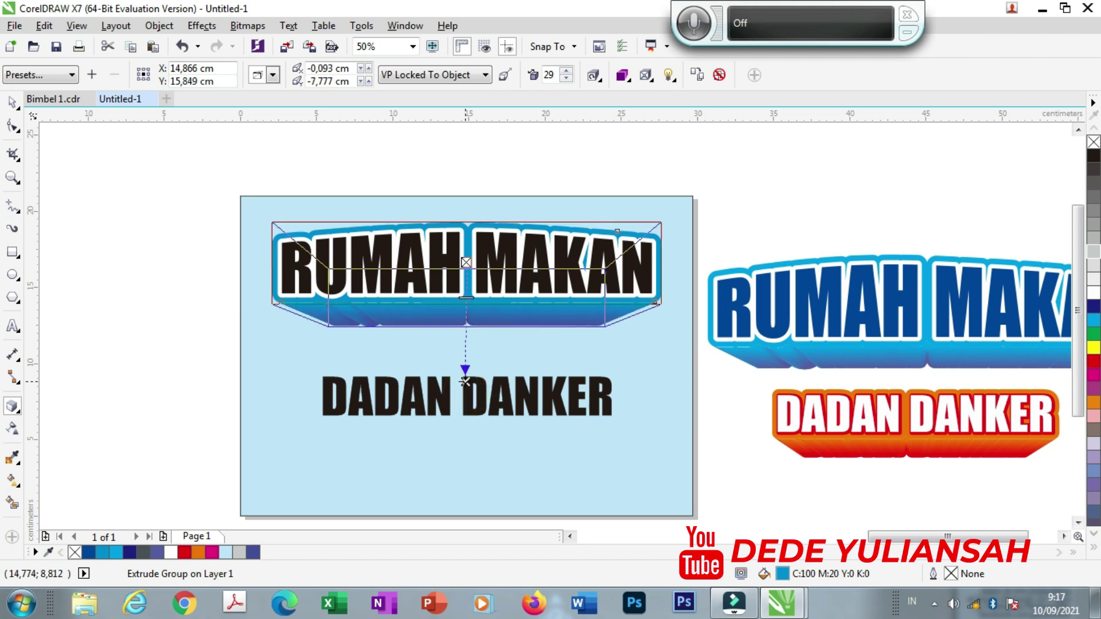
left_click(12, 102)
scroll(526, 226, "up", 2)
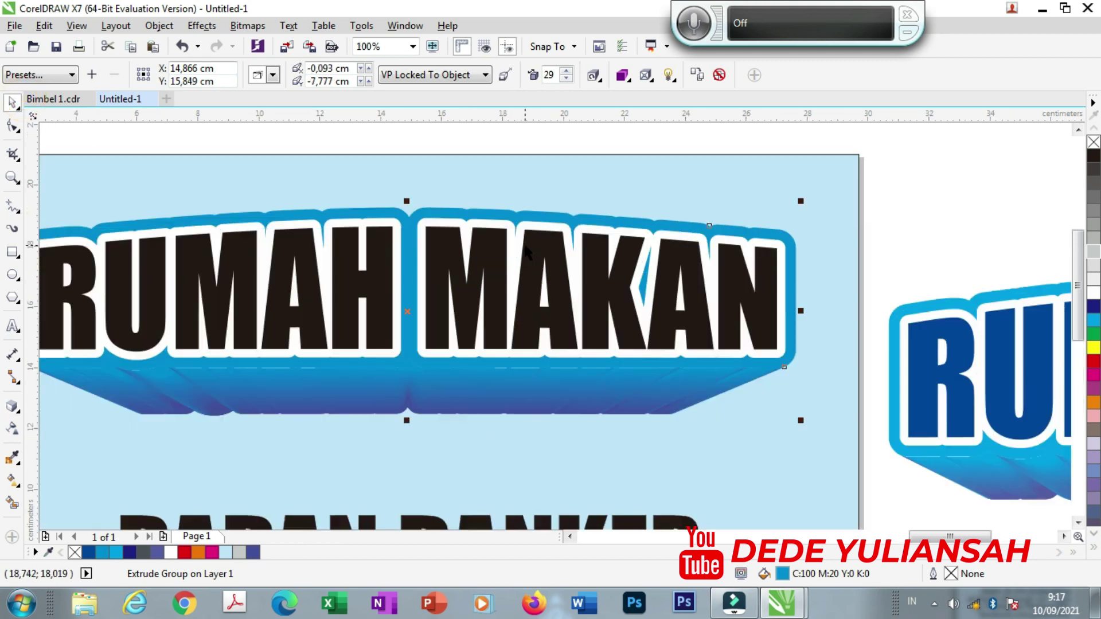
scroll(526, 253, "down", 2)
left_click(708, 169)
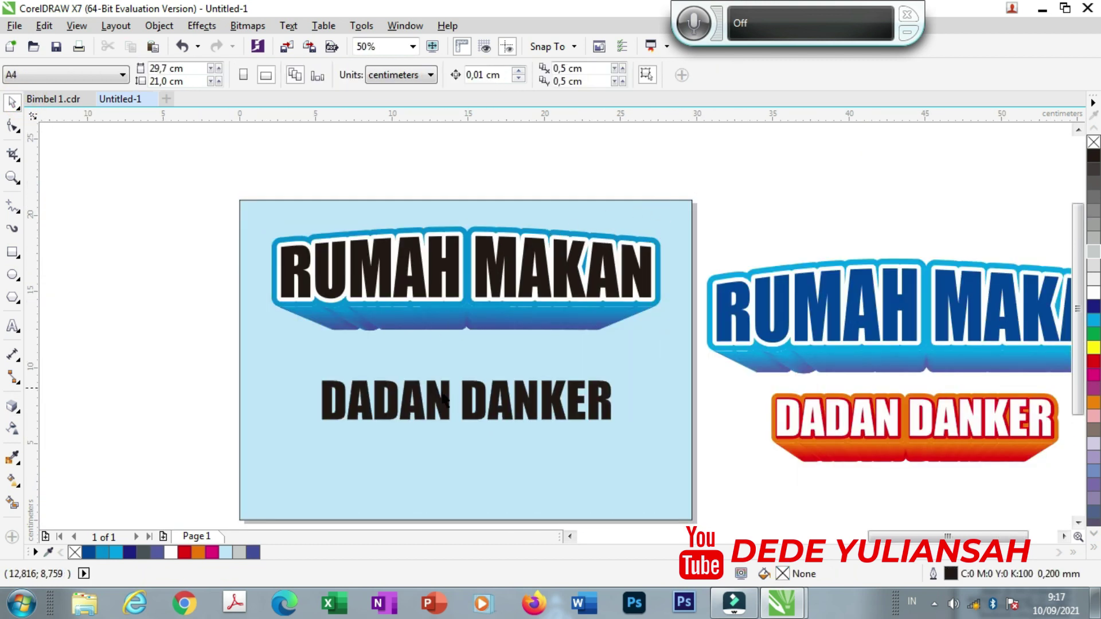
- Move the DADAN DANKER text up closer to RUMAH MAKAN and scale it down about its centre to about 17 cm wide
scroll(449, 404, "up", 2)
left_click_drag(450, 404, 440, 351)
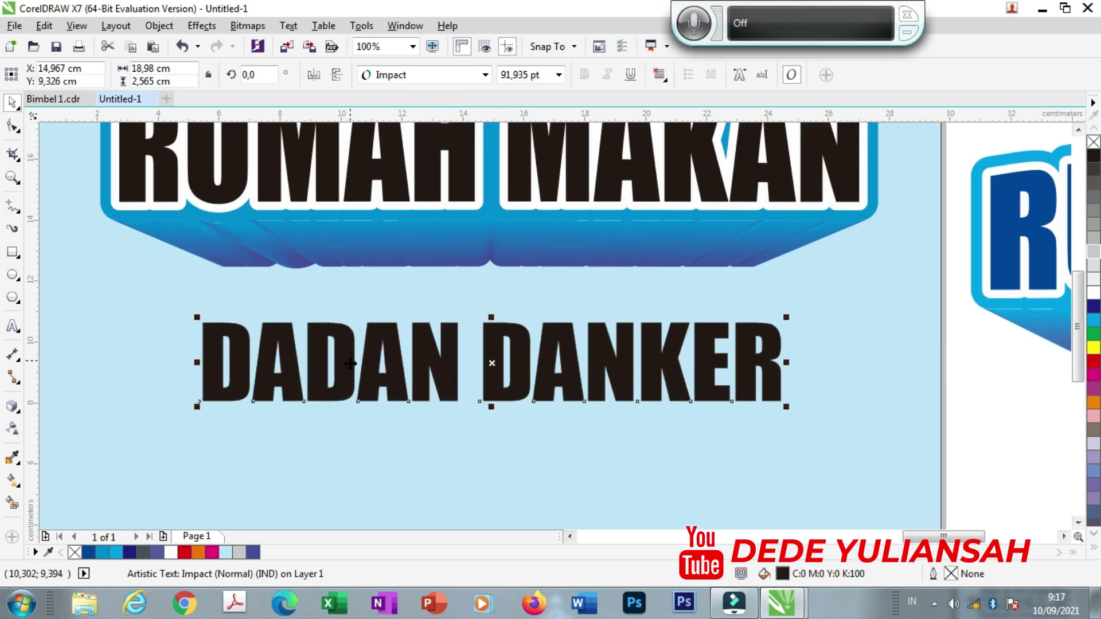
left_click_drag(780, 408, 756, 402)
- Apply a one-step outside Contour with an offset of about 0.372 cm and a magenta (#E4007E) fill to the DADAN DANKER text
left_click(17, 410)
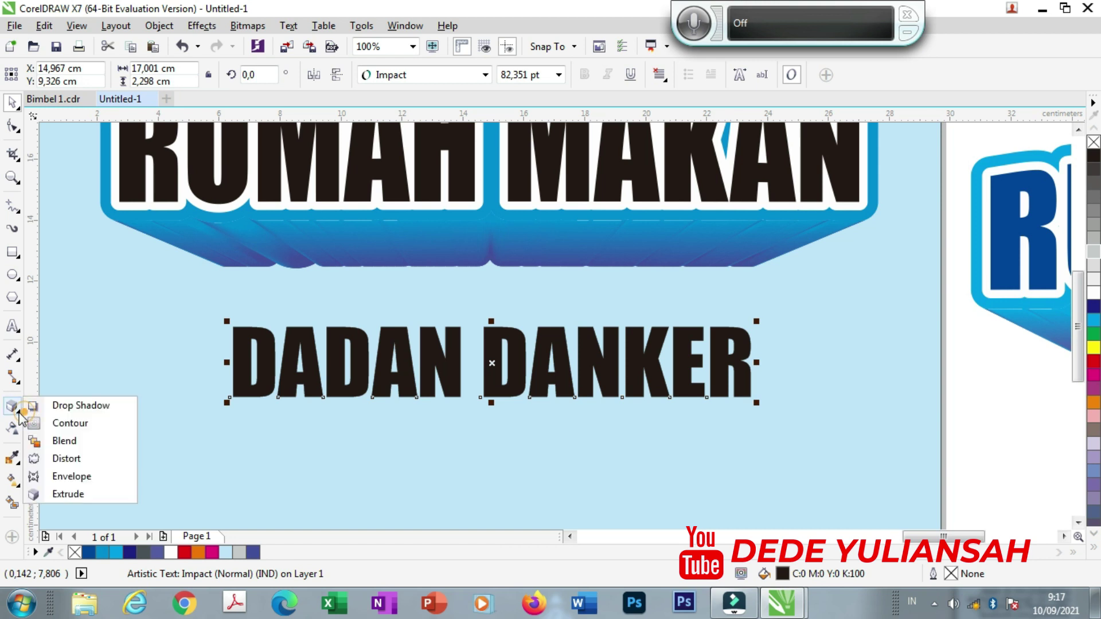
left_click(38, 424)
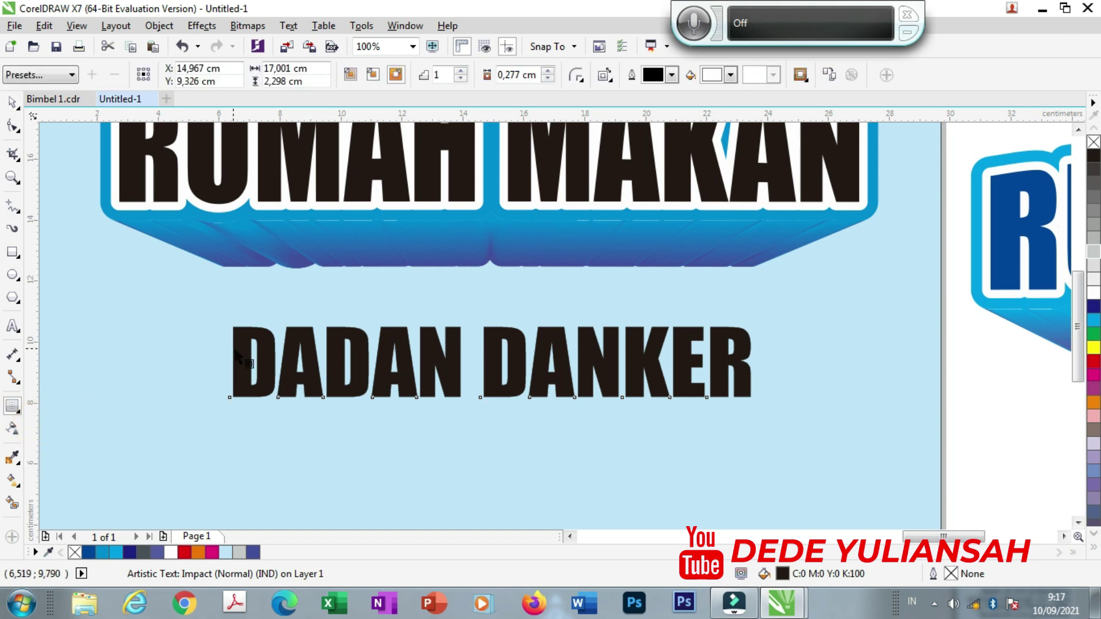
scroll(235, 357, "up", 2)
left_click_drag(232, 355, 211, 363)
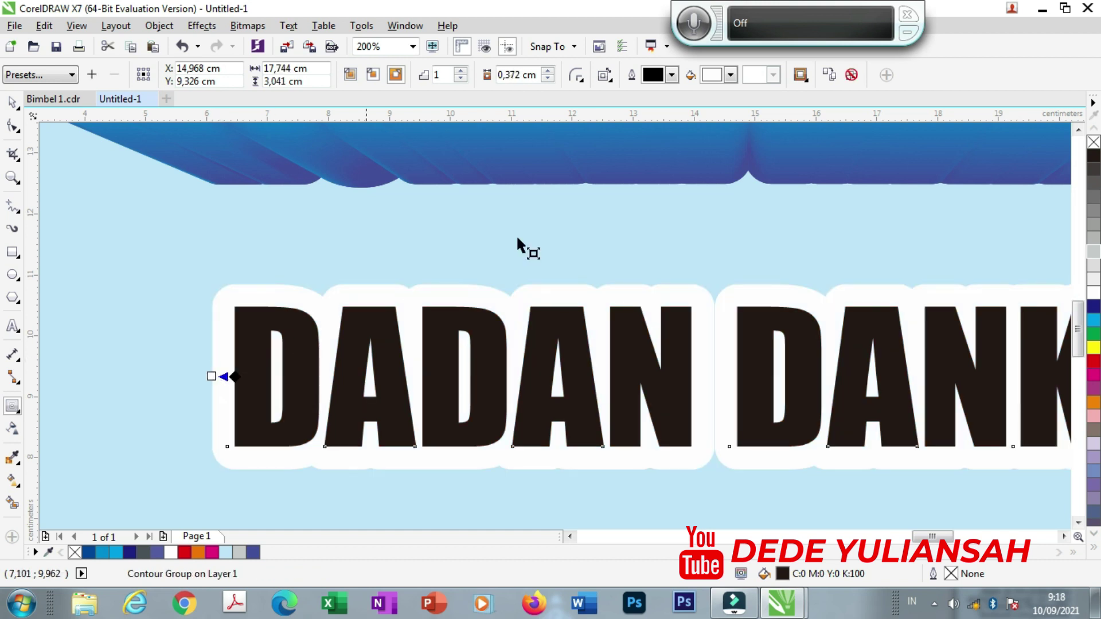
left_click(730, 76)
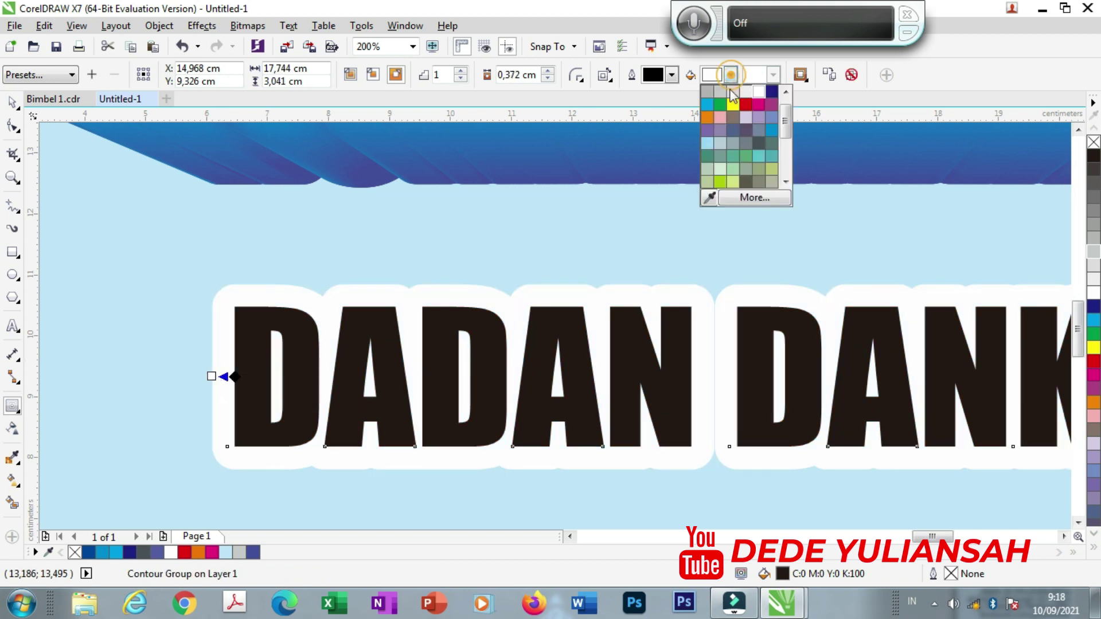
left_click(711, 196)
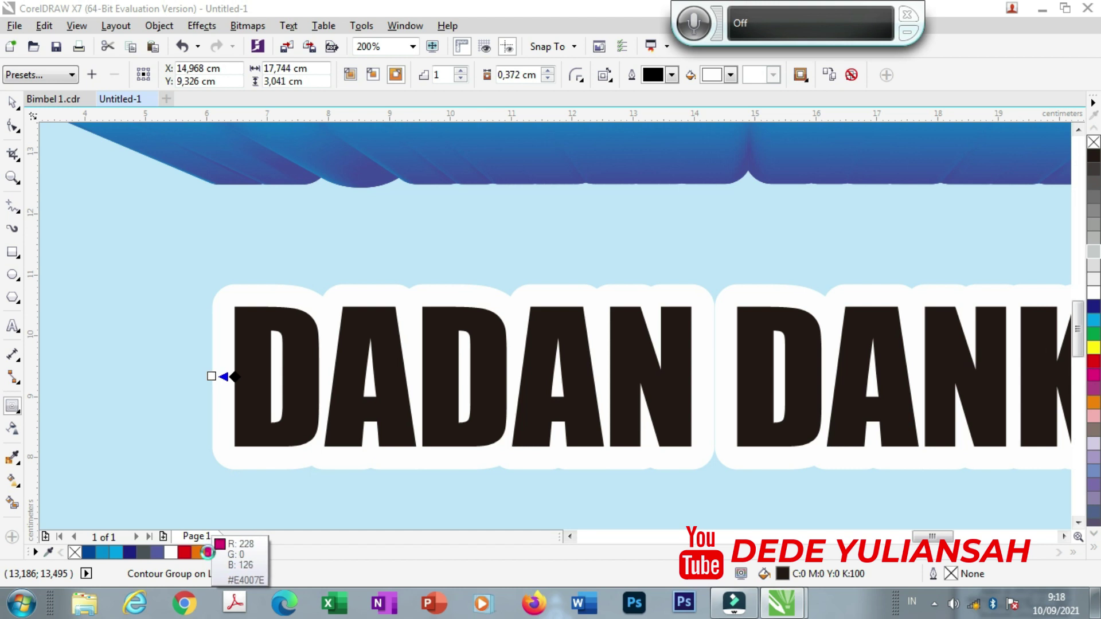
left_click(207, 552)
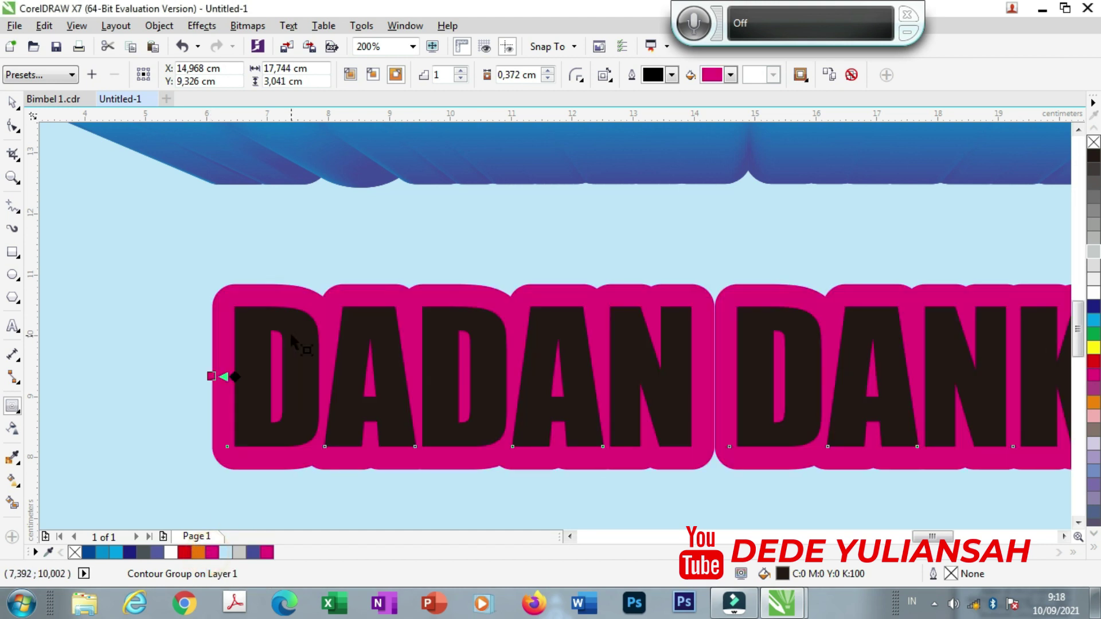
- Change the fill colour of the DADAN DANKER contour to orange
left_click(731, 74)
left_click(706, 128)
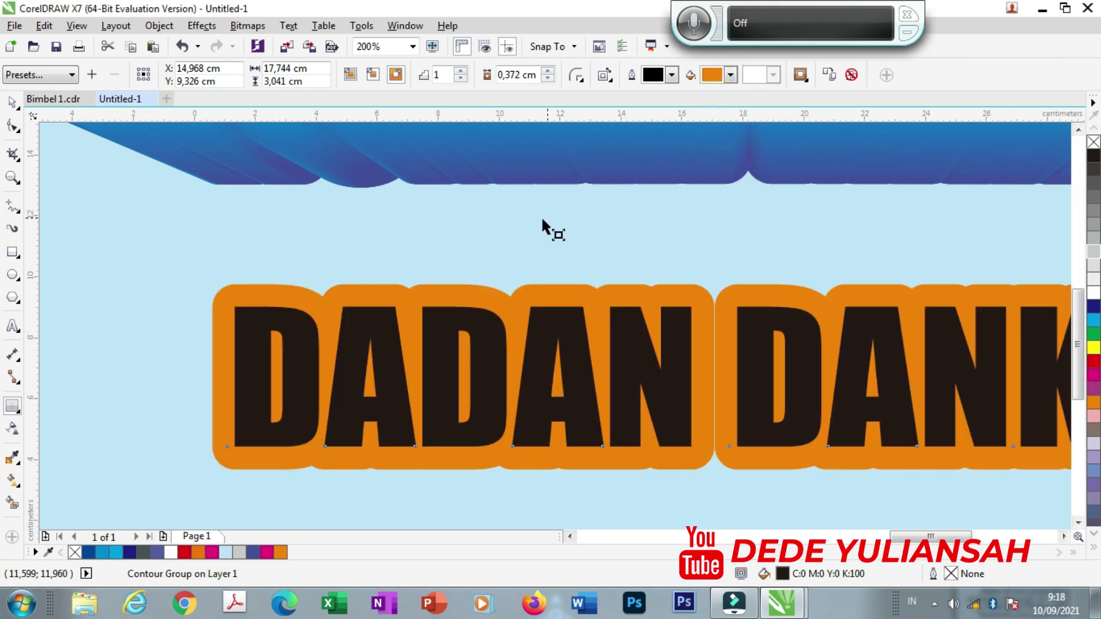
scroll(543, 217, "down", 2)
scroll(610, 215, "up", 1)
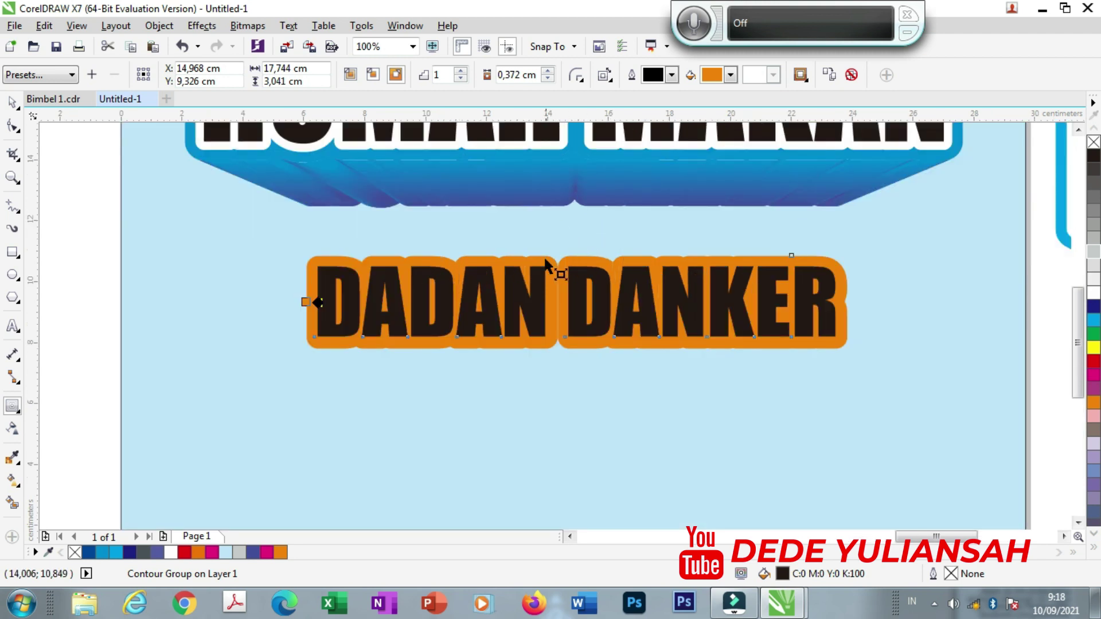
scroll(545, 261, "up", 1)
- Break the orange contour apart from the DADAN DANKER text
left_click(12, 104)
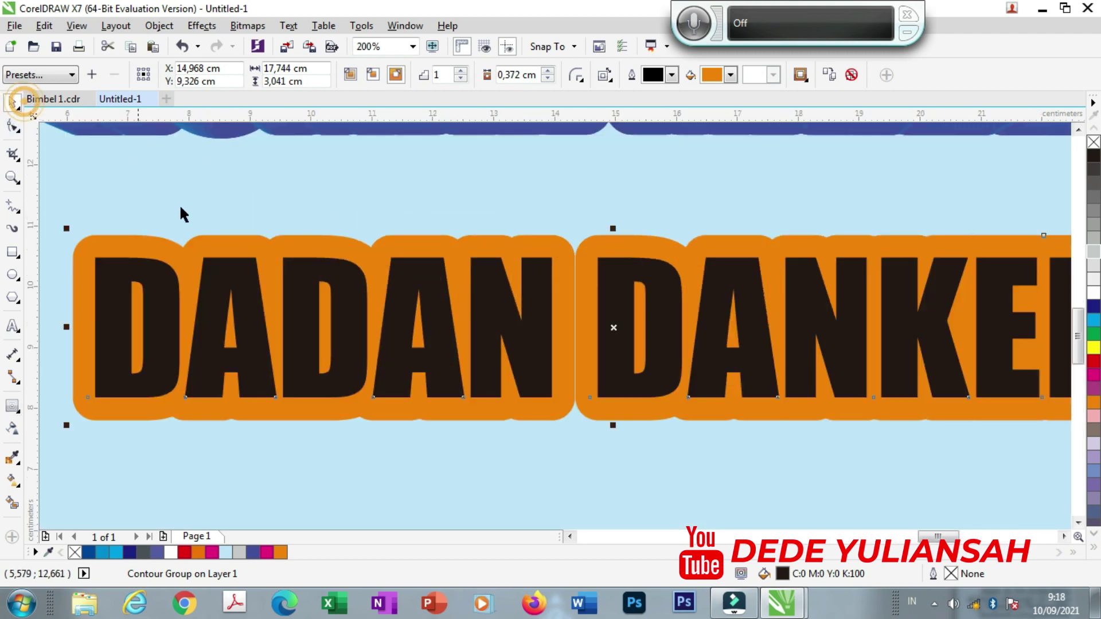
left_click(226, 246)
left_click(271, 194)
left_click(258, 252)
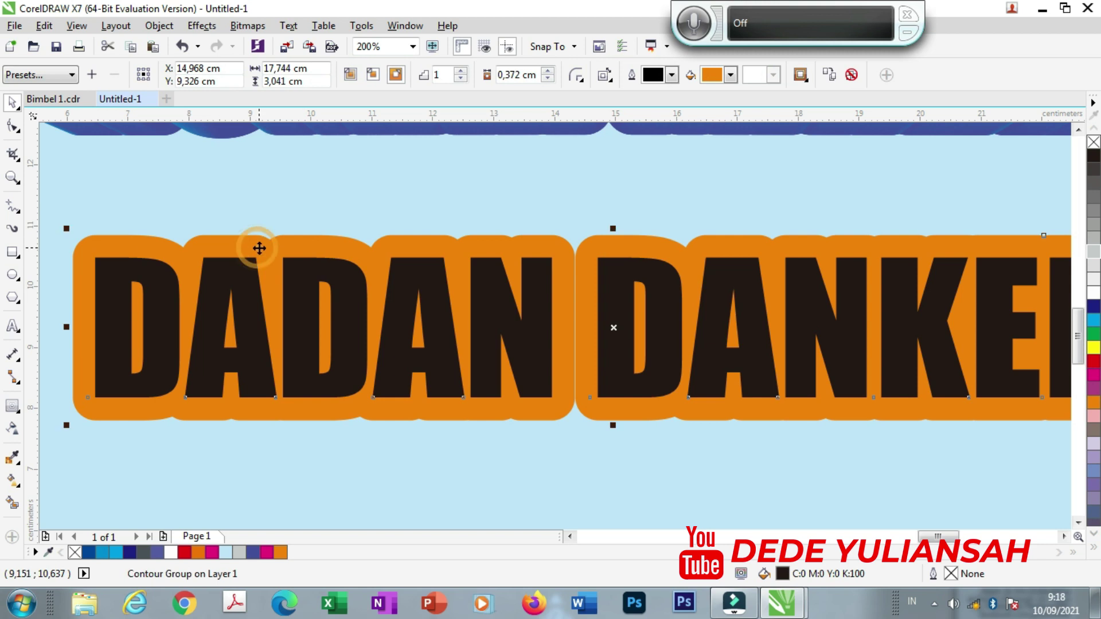
right_click(257, 250)
left_click(320, 278)
left_click(322, 194)
left_click(319, 243)
- Apply a second one-step outside Contour to the DADAN DANKER text with a red fill and an offset of about 0.147 cm
left_click(179, 315)
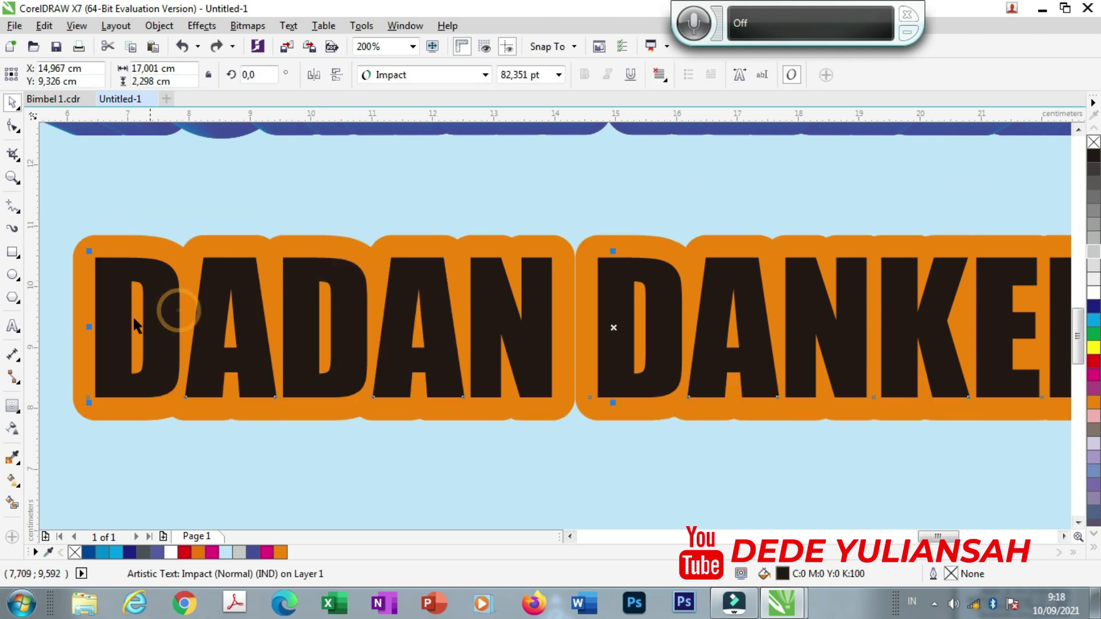
left_click(12, 406)
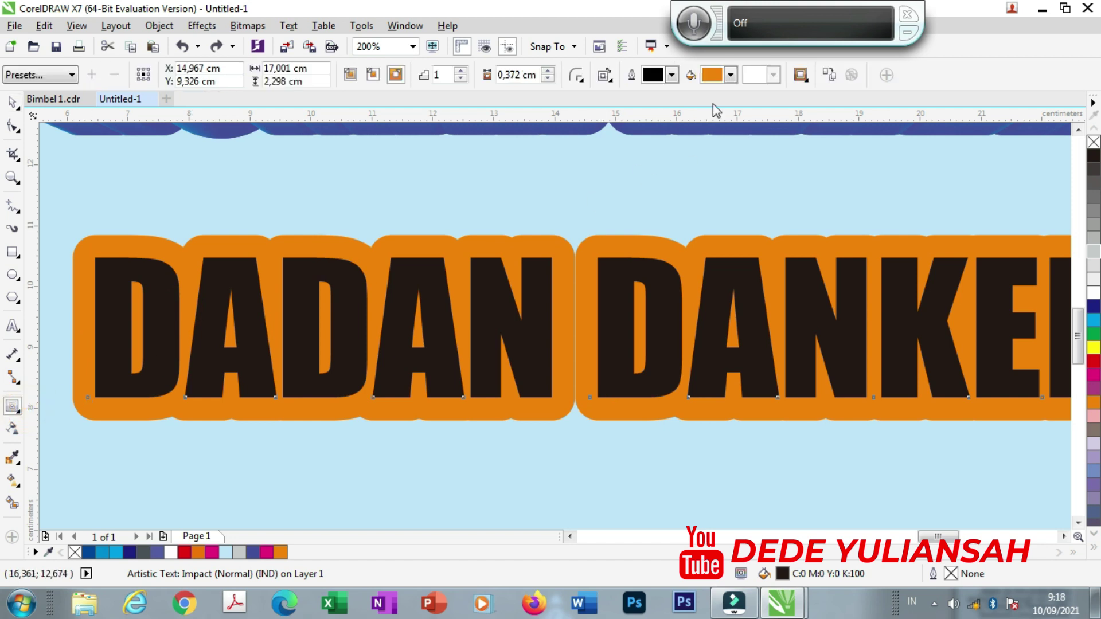
left_click(729, 75)
scroll(785, 142, "up", 3)
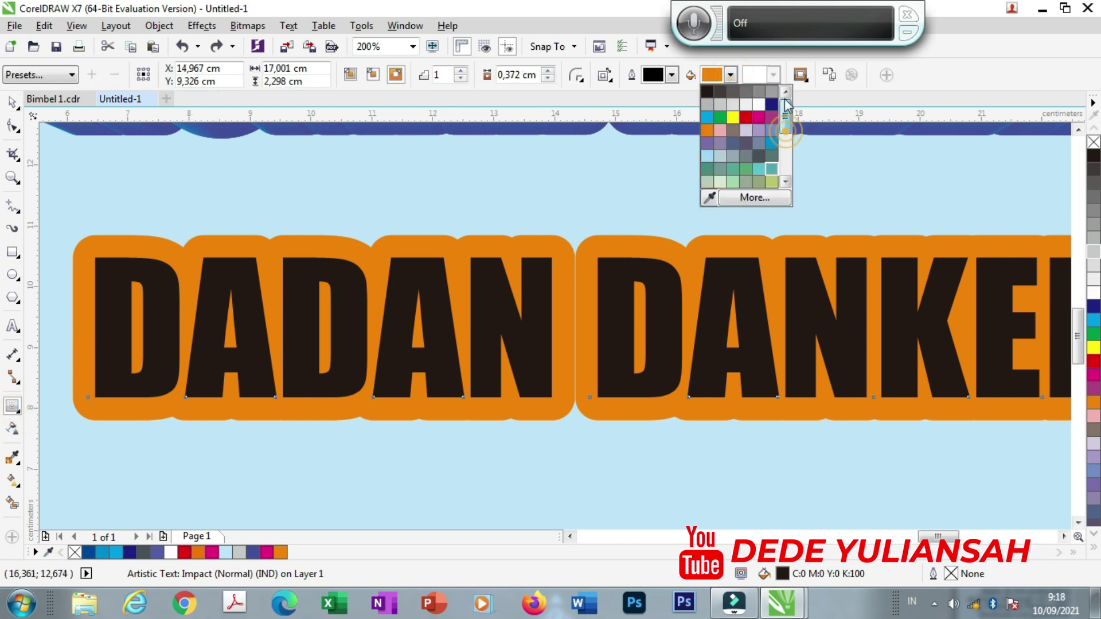
left_click(746, 118)
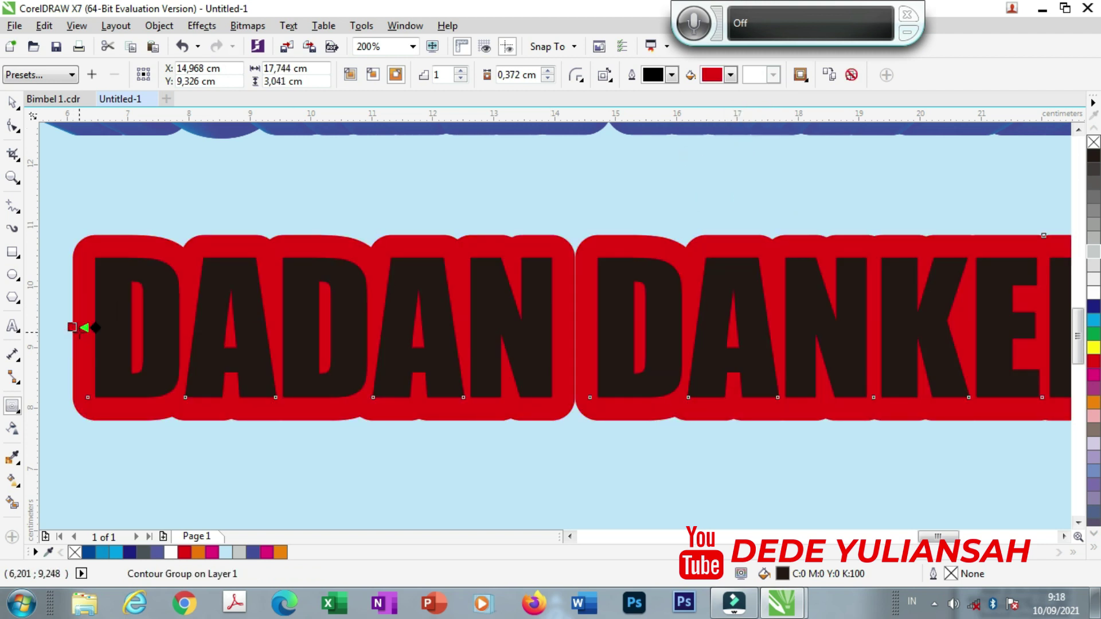
left_click_drag(72, 327, 85, 327)
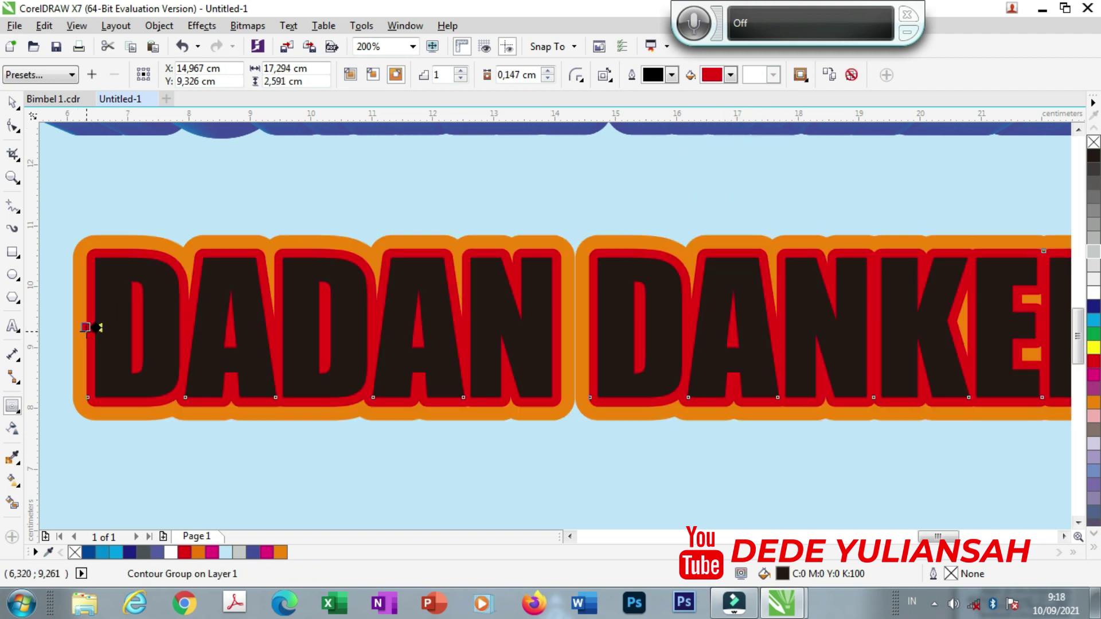
scroll(77, 337, "up", 1)
scroll(81, 330, "down", 2)
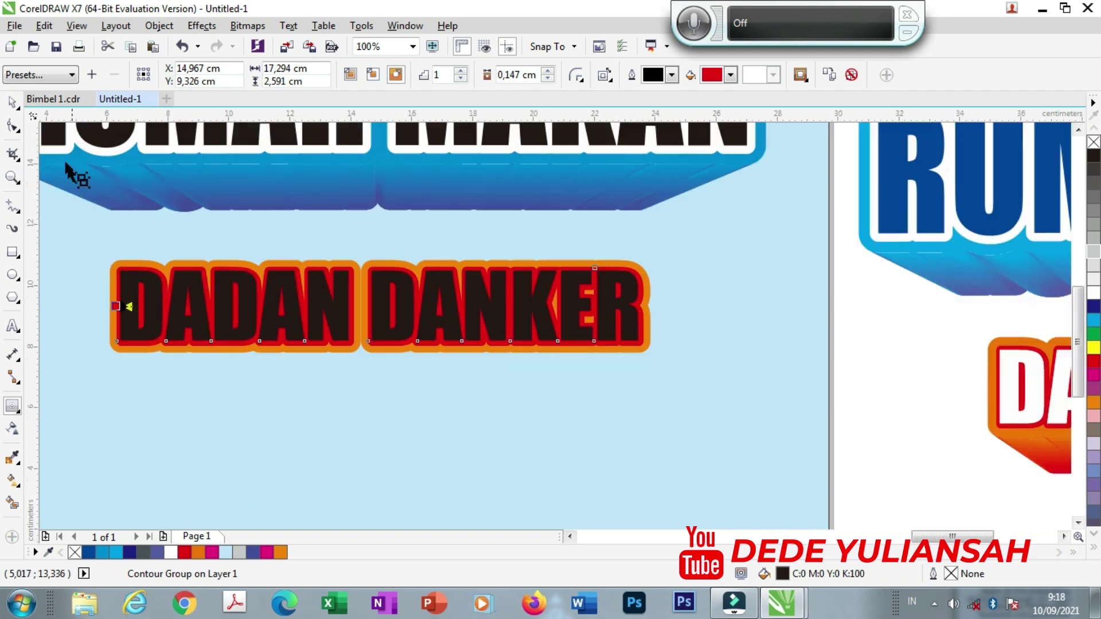
- Break the red contour apart from the DADAN DANKER text
left_click(238, 235)
scroll(370, 281, "up", 4)
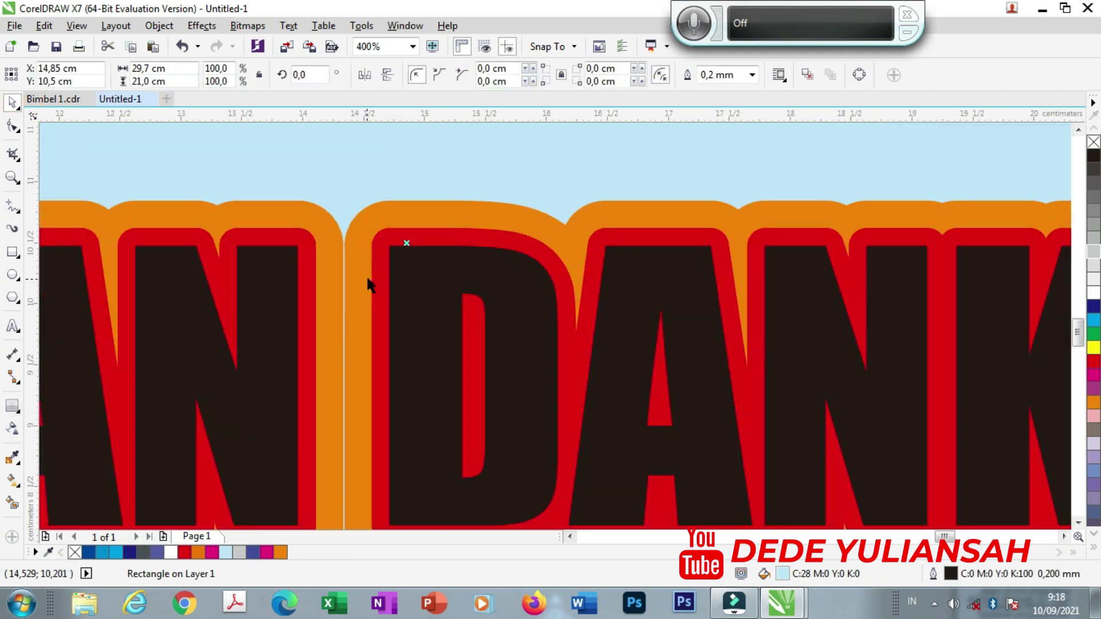
left_click(372, 264)
right_click(373, 265)
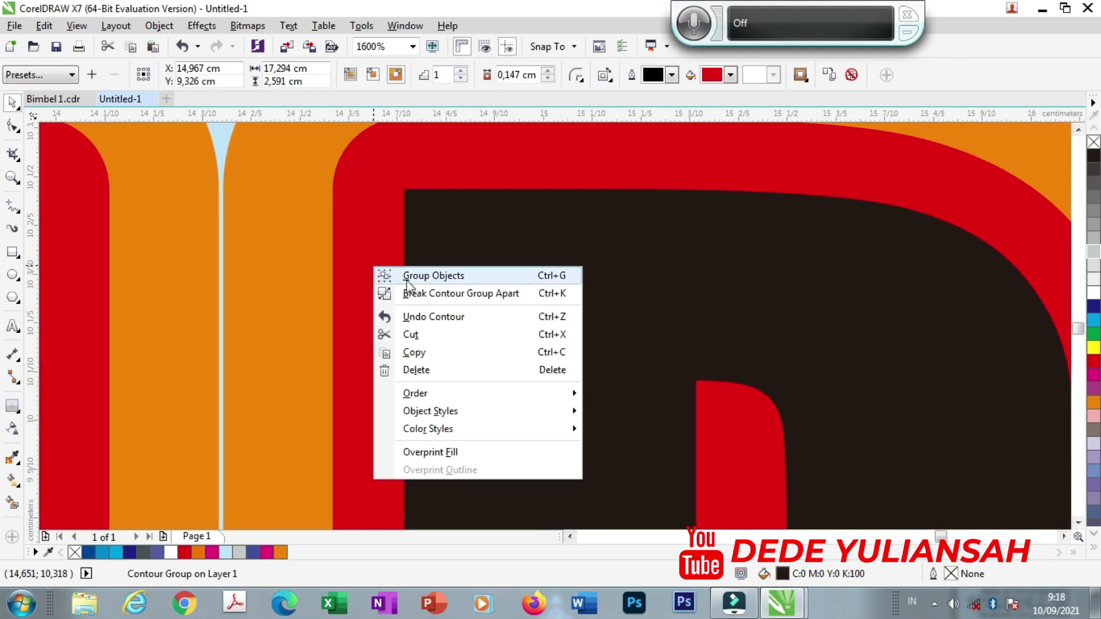
left_click(421, 293)
scroll(419, 291, "down", 3)
left_click(398, 226)
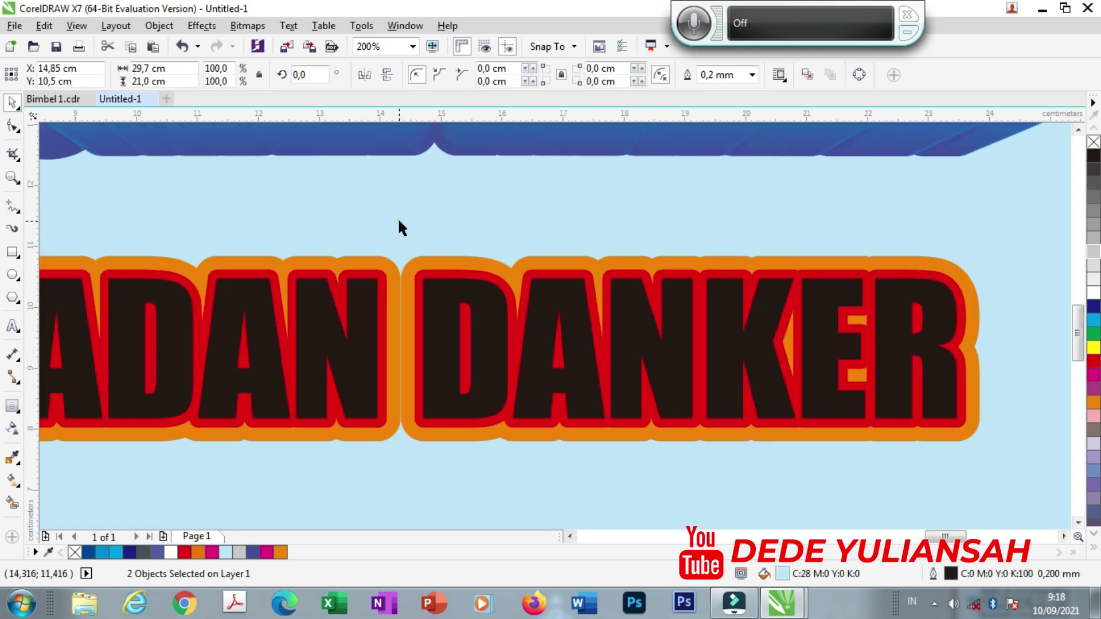
- Fill the DADAN DANKER text with white, leaving the red and orange outlines behind it unselected
left_click(420, 278)
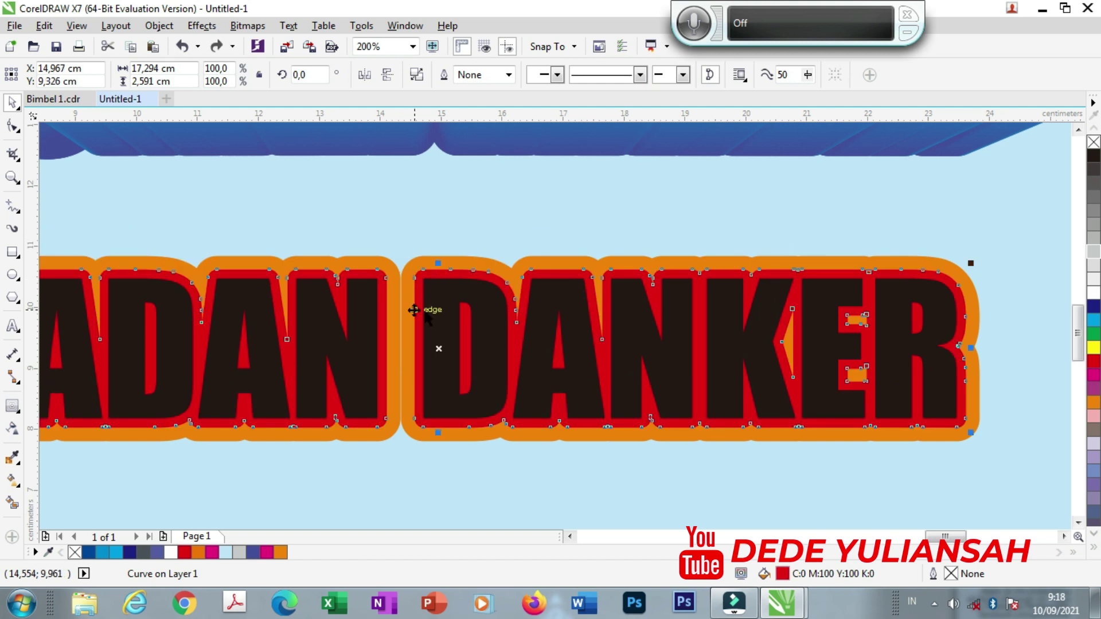
left_click(491, 315)
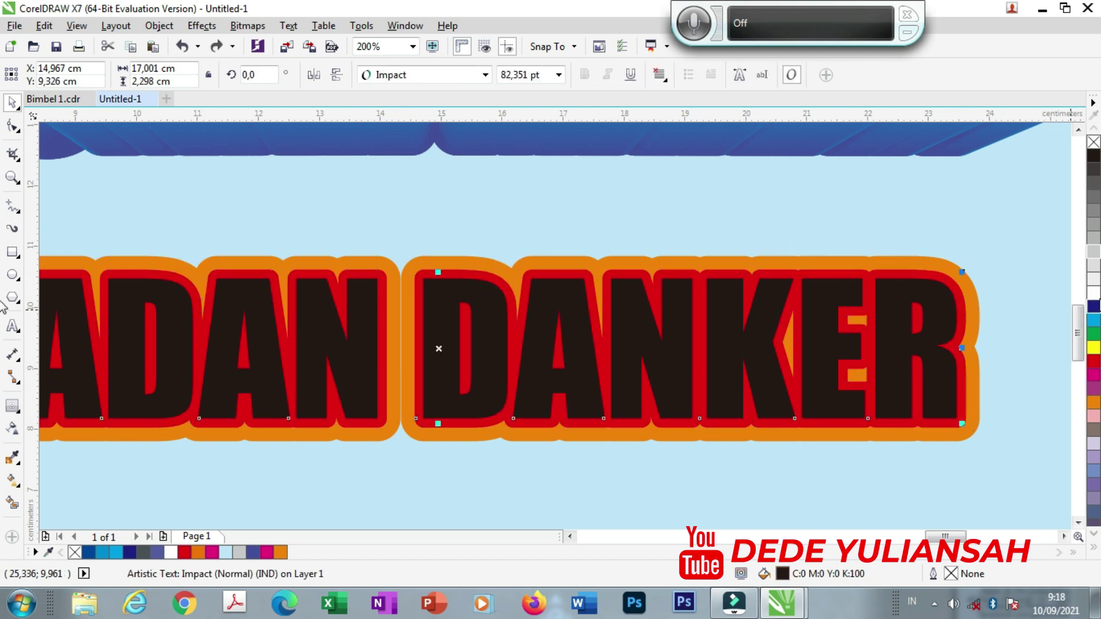
left_click(1091, 287)
scroll(533, 263, "down", 2)
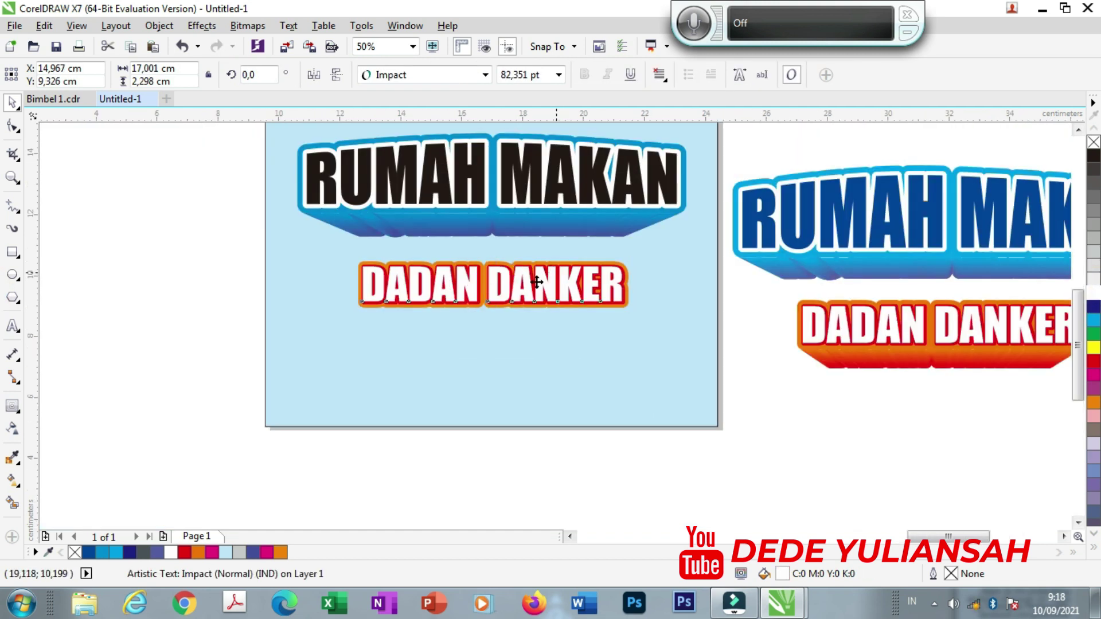
scroll(533, 263, "up", 1)
left_click(953, 360)
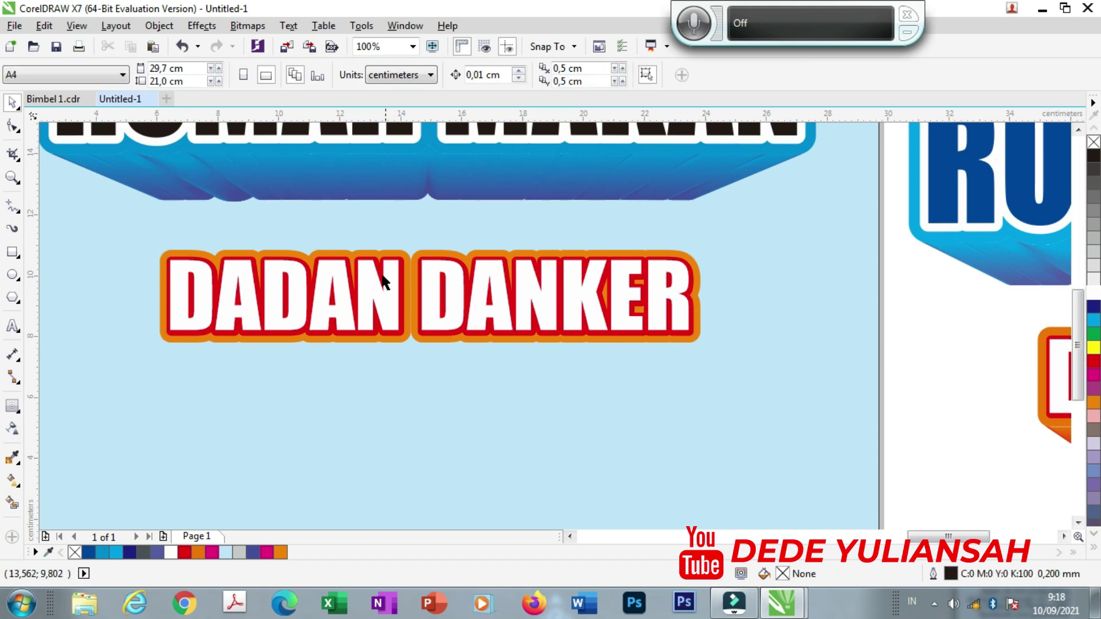
- Extrude the orange outline of DADAN DANKER straight down to a depth of 49, with its vanishing point about 3.8 cm below the centre
scroll(404, 255, "up", 3)
left_click(414, 232)
scroll(418, 233, "down", 3)
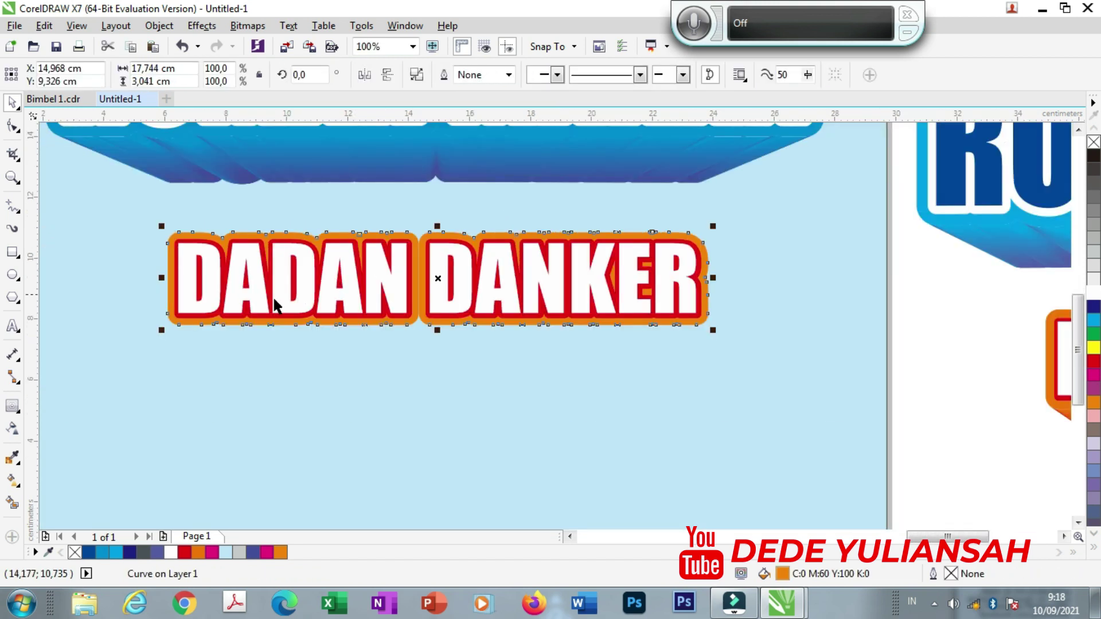
left_click(21, 418)
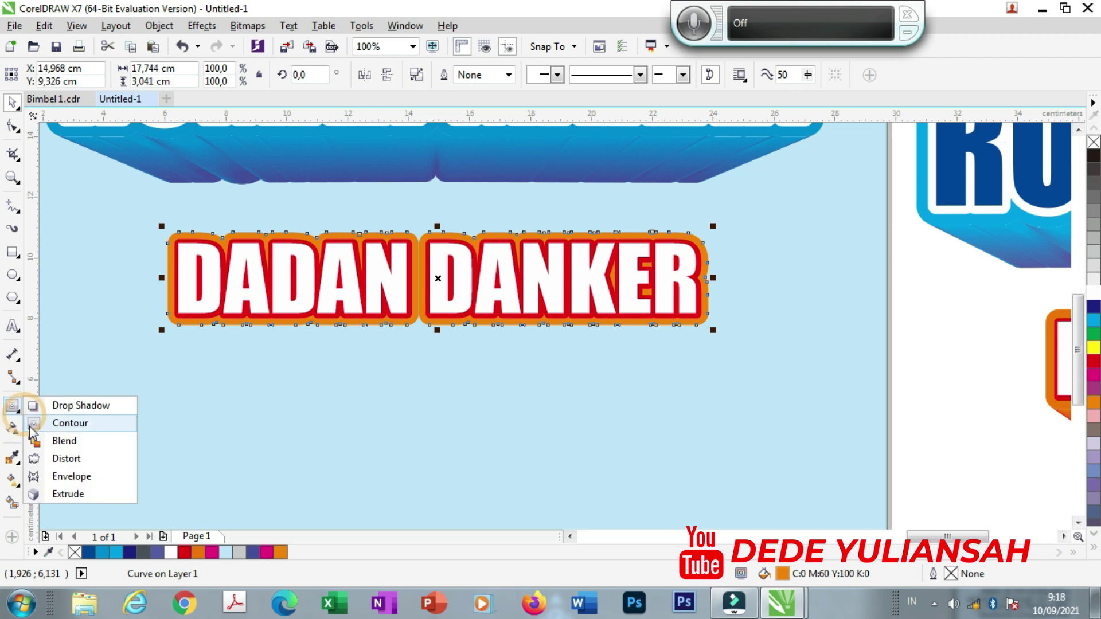
left_click(57, 494)
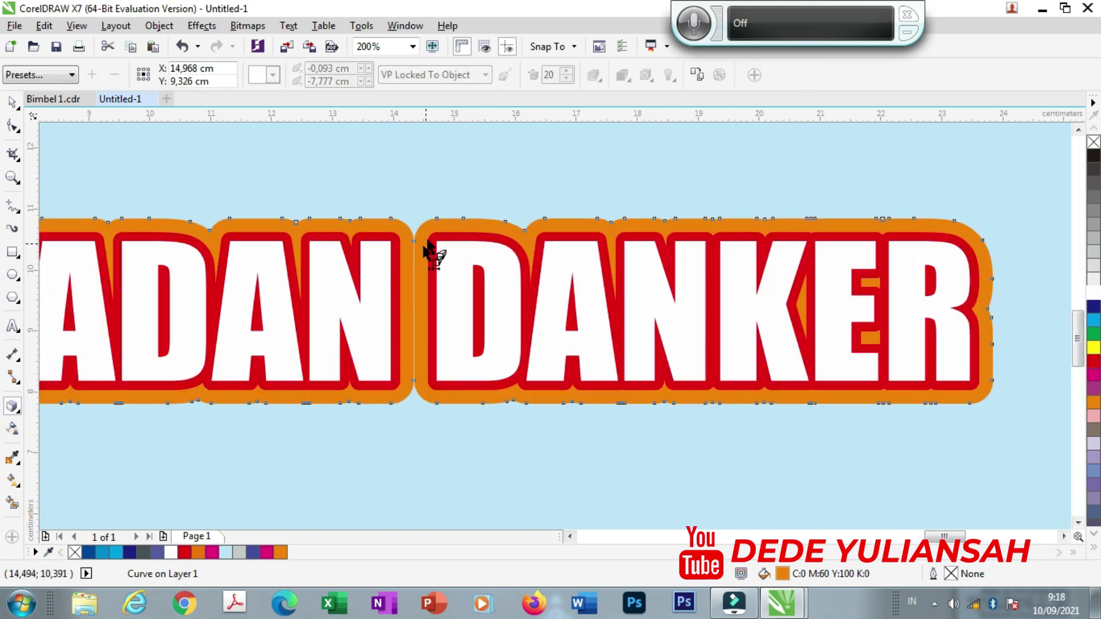
scroll(427, 253, "up", 1)
left_click_drag(451, 311, 455, 504)
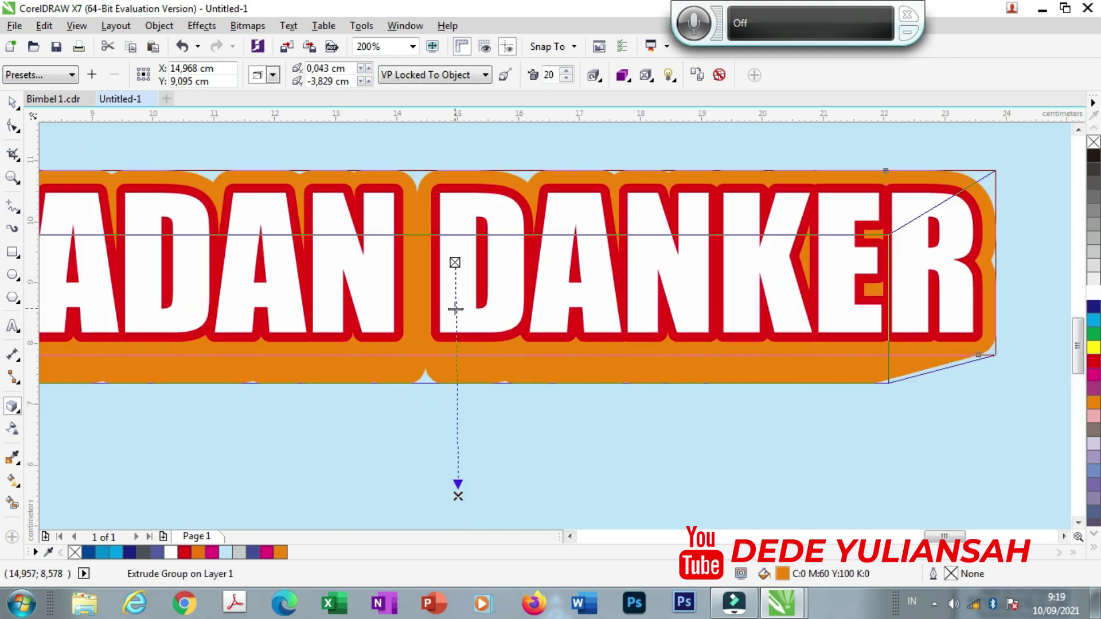
left_click_drag(455, 309, 454, 376)
scroll(453, 356, "down", 1)
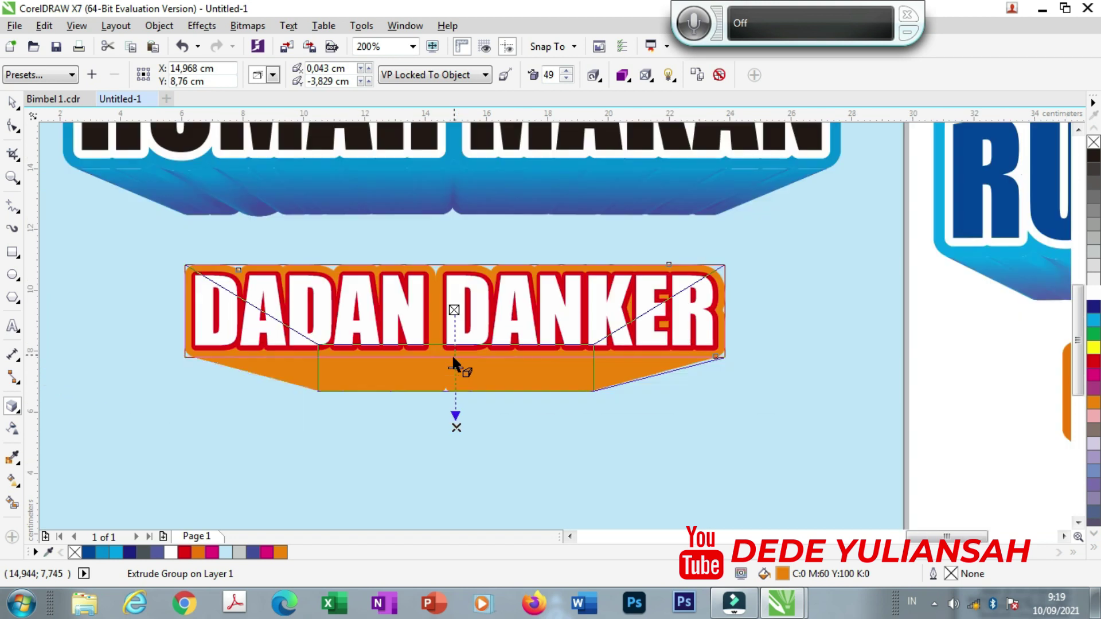
scroll(449, 403, "up", 1)
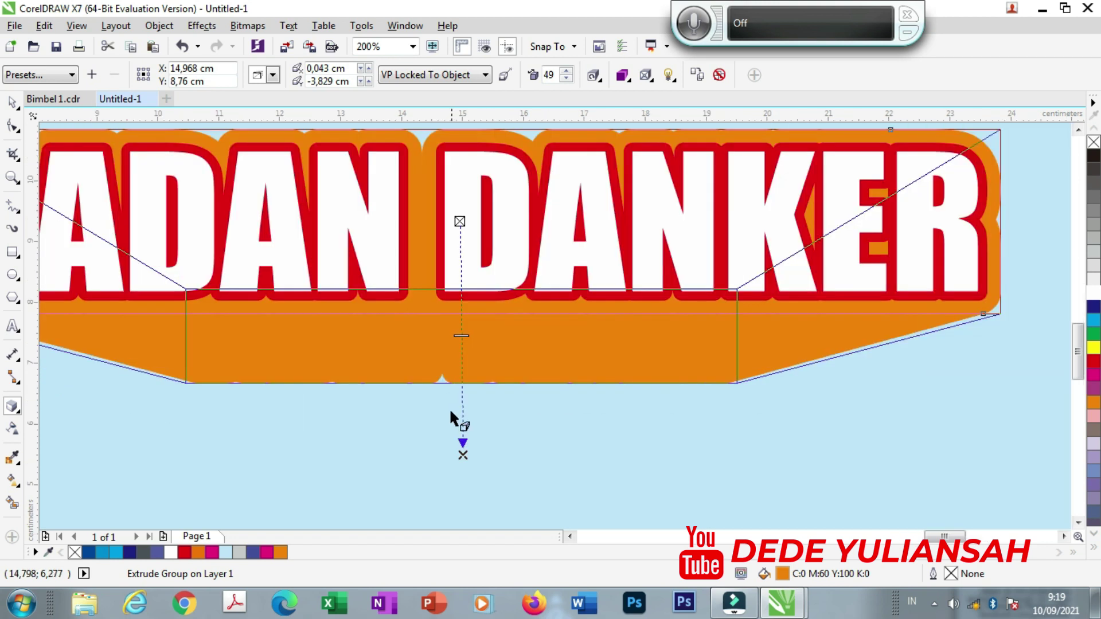
- Shade the DADAN DANKER extrusion from orange to red and increase its depth to 55
left_click(623, 74)
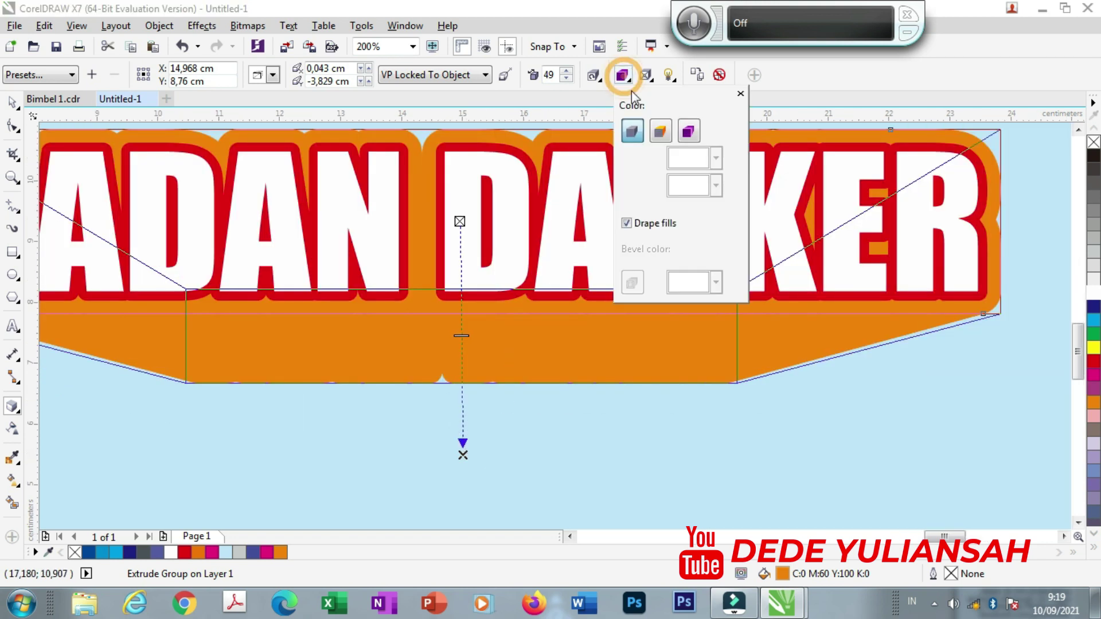
left_click(689, 131)
left_click(716, 184)
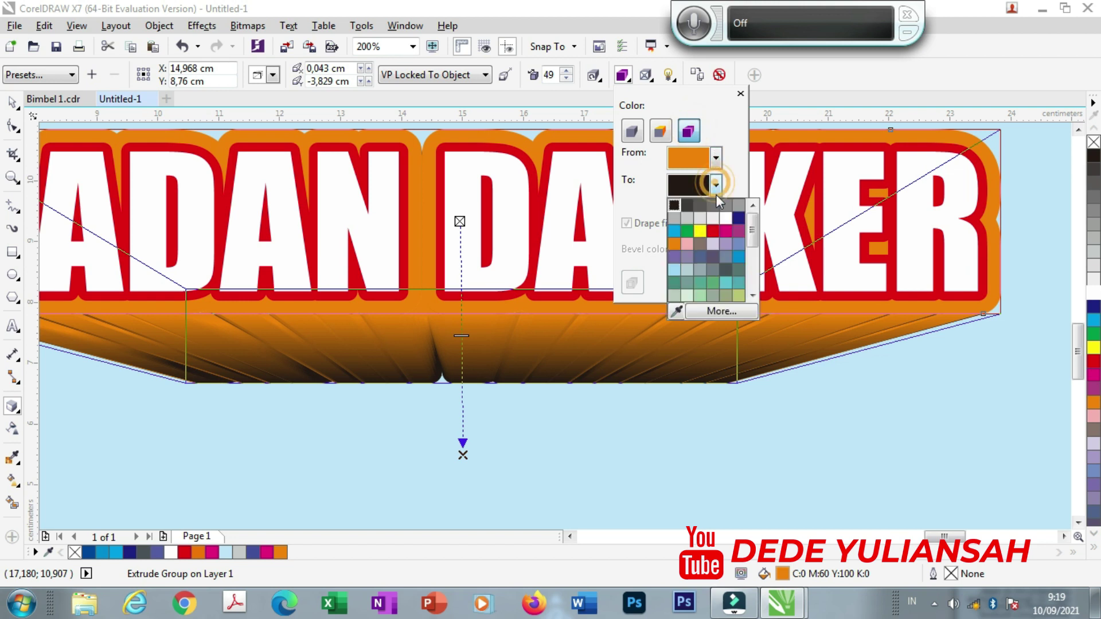
left_click(714, 231)
left_click_drag(460, 337, 462, 321)
scroll(462, 321, "down", 2)
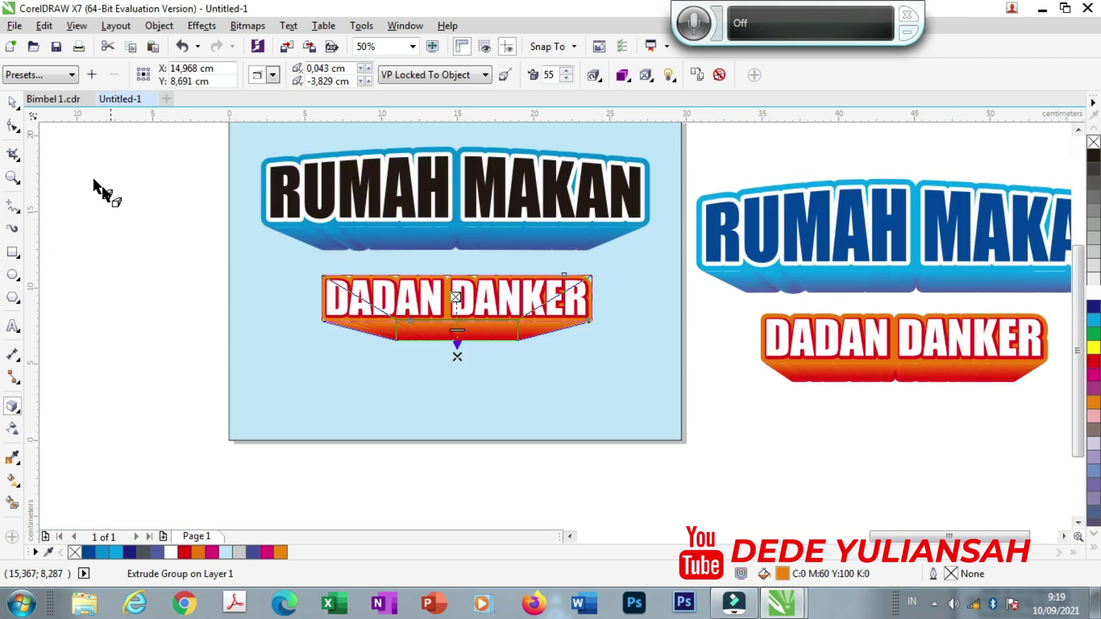
scroll(338, 294, "up", 1)
- Group the extruded RUMAH MAKAN and DADAN DANKER lettering on the page into one object
left_click(15, 102)
scroll(351, 248, "down", 2)
left_click(592, 297)
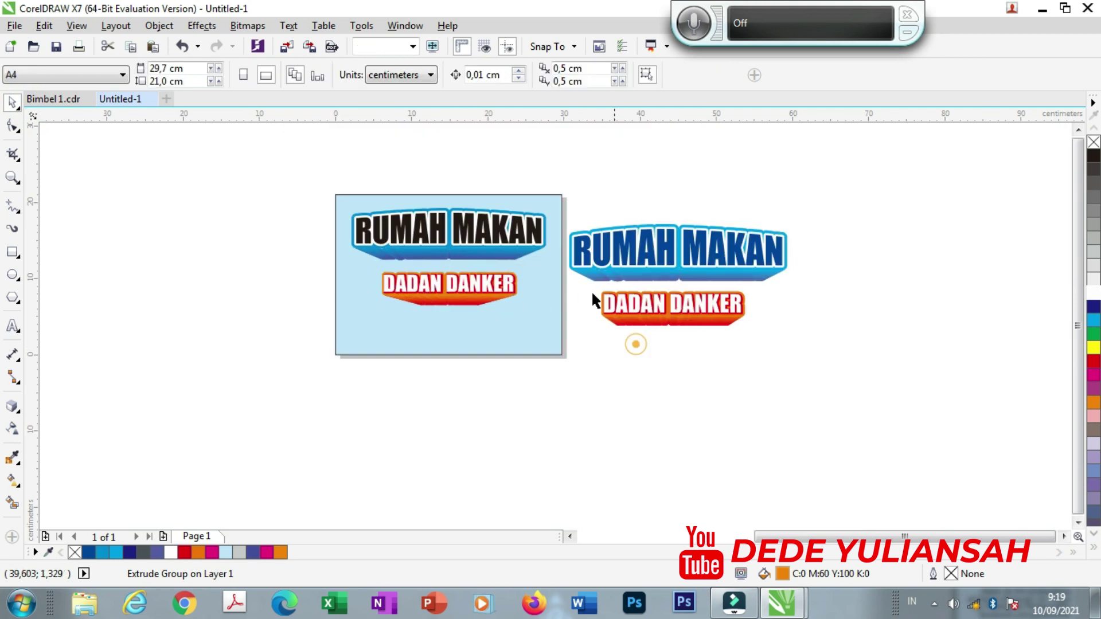
left_click_drag(275, 189, 567, 335)
key("ctrl+g")
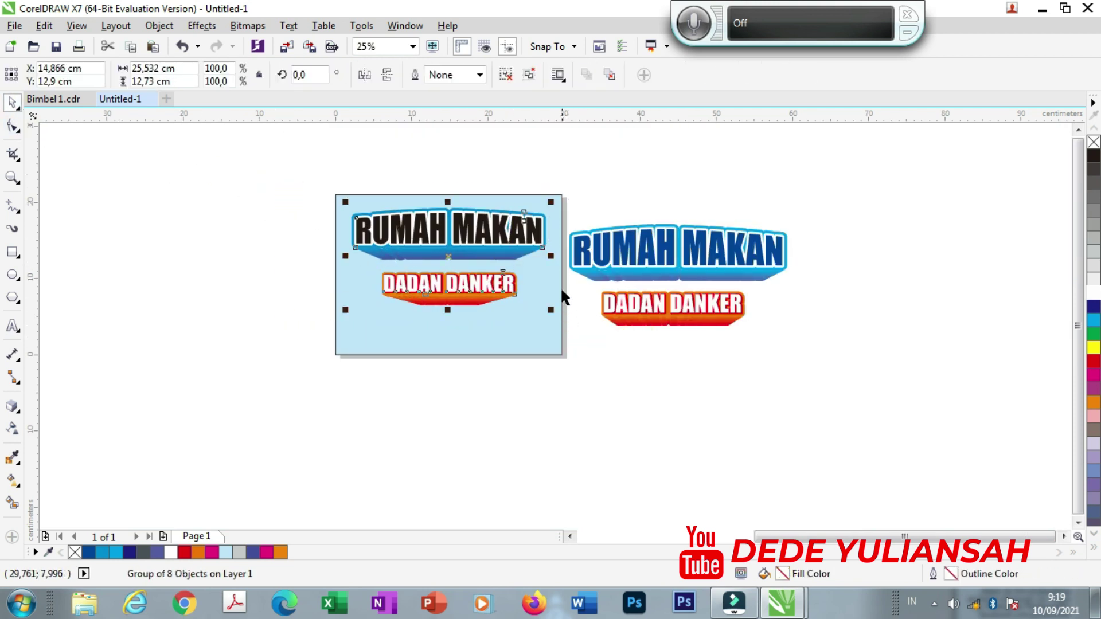
- Centre the grouped lettering on the page and enlarge it slightly about its centre
scroll(538, 232, "up", 1)
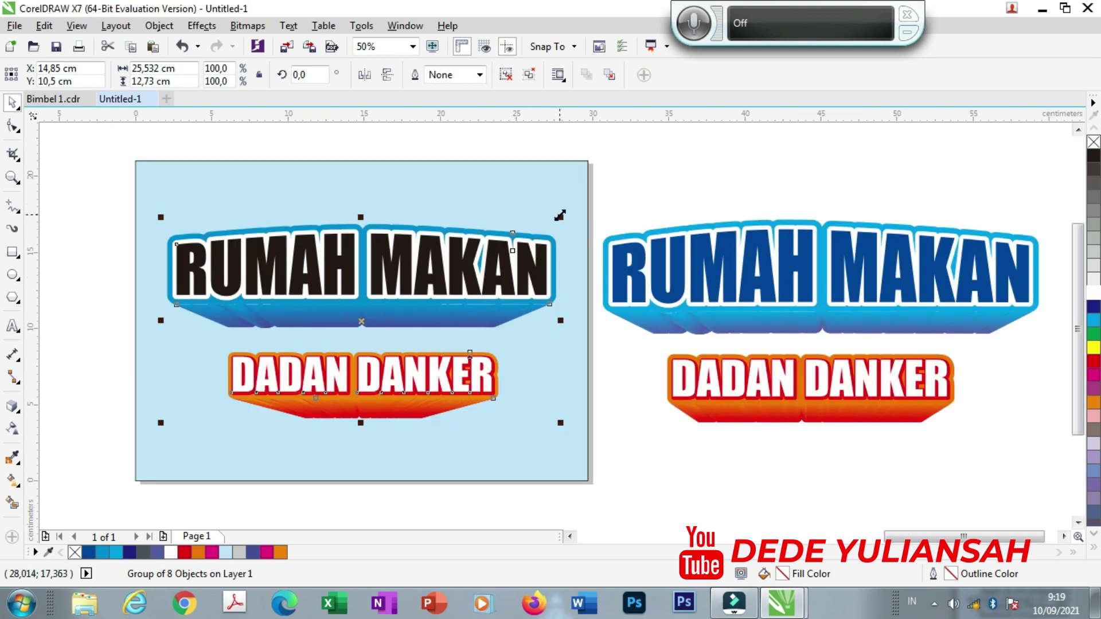
left_click_drag(559, 215, 576, 203)
- Delete the reference copy of the sign lettering beside the page
left_click_drag(573, 128, 1062, 441)
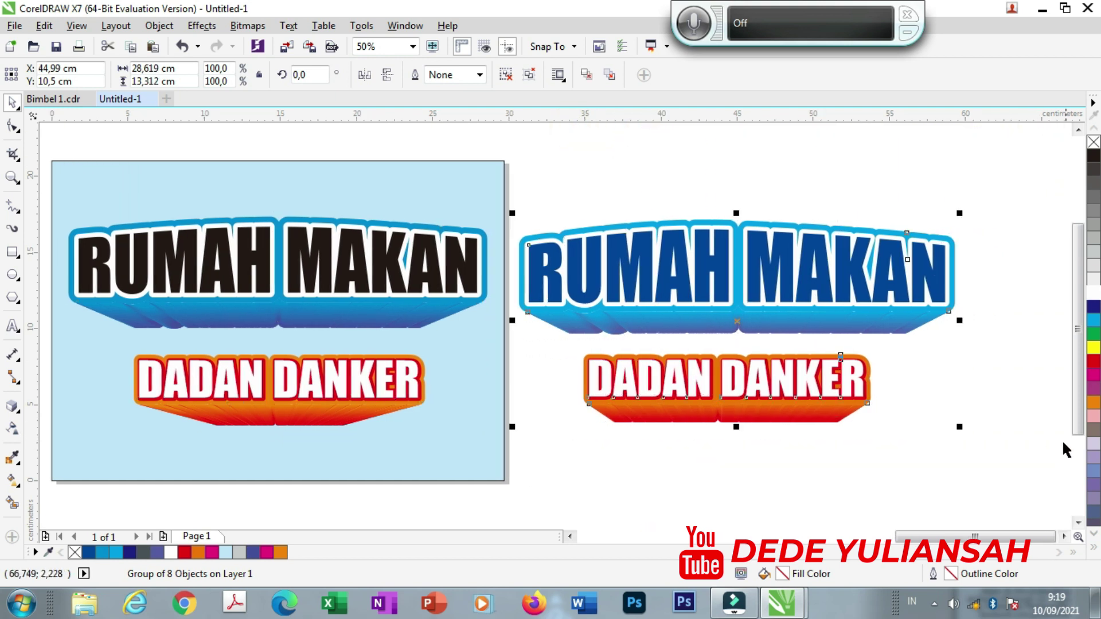
key("Delete")
scroll(563, 283, "down", 1)
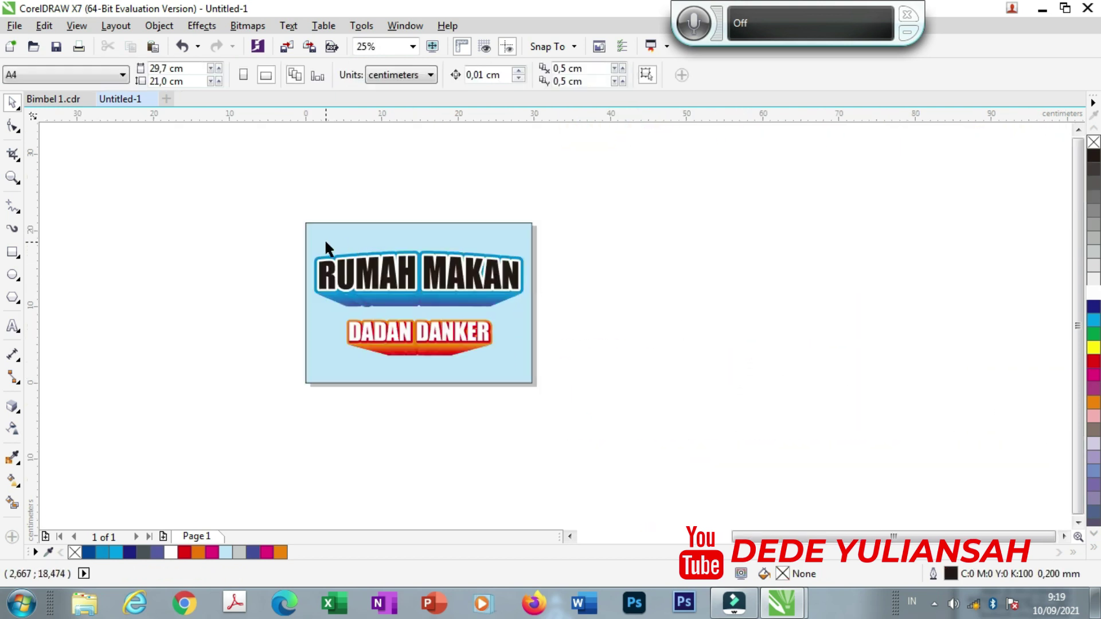
scroll(324, 238, "up", 1)
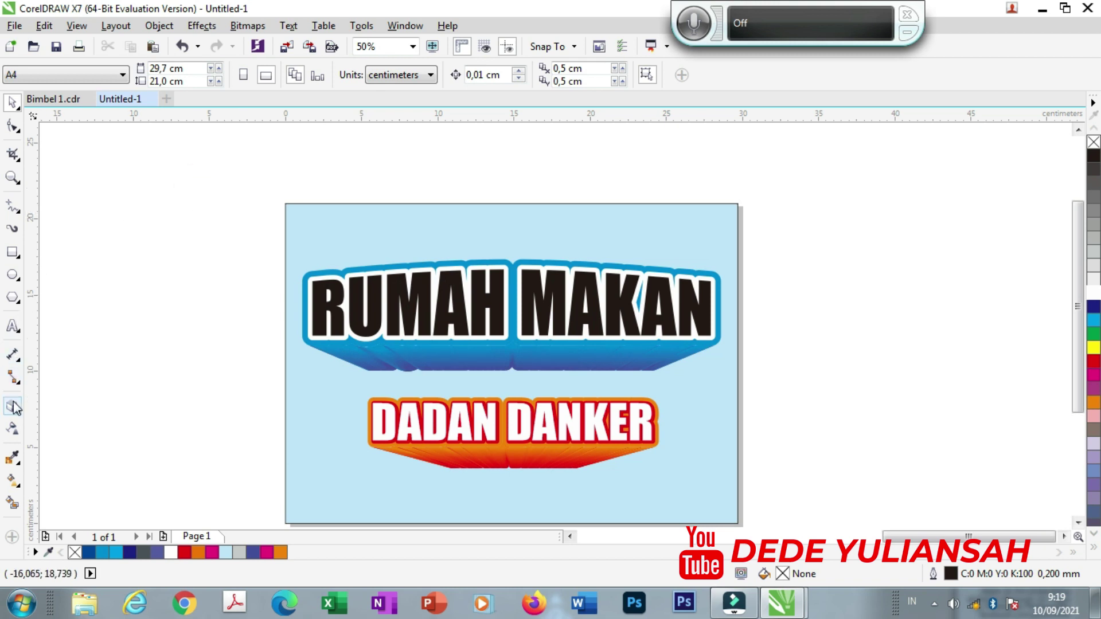
left_click(11, 178)
scroll(314, 213, "down", 1)
left_click_drag(245, 195, 585, 386)
left_click_drag(306, 150, 844, 514)
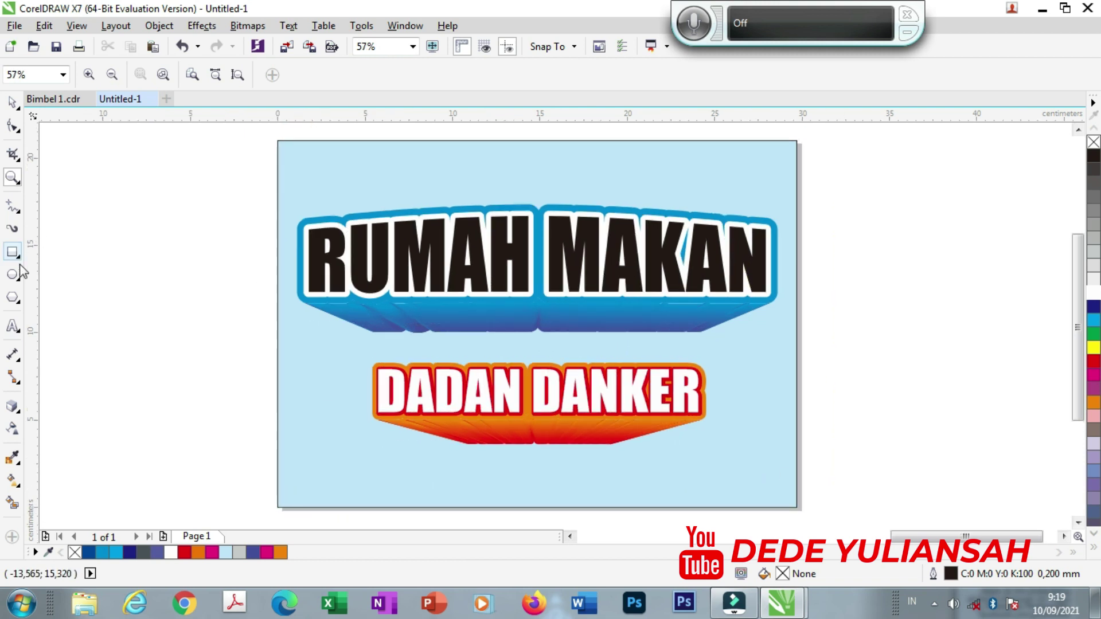